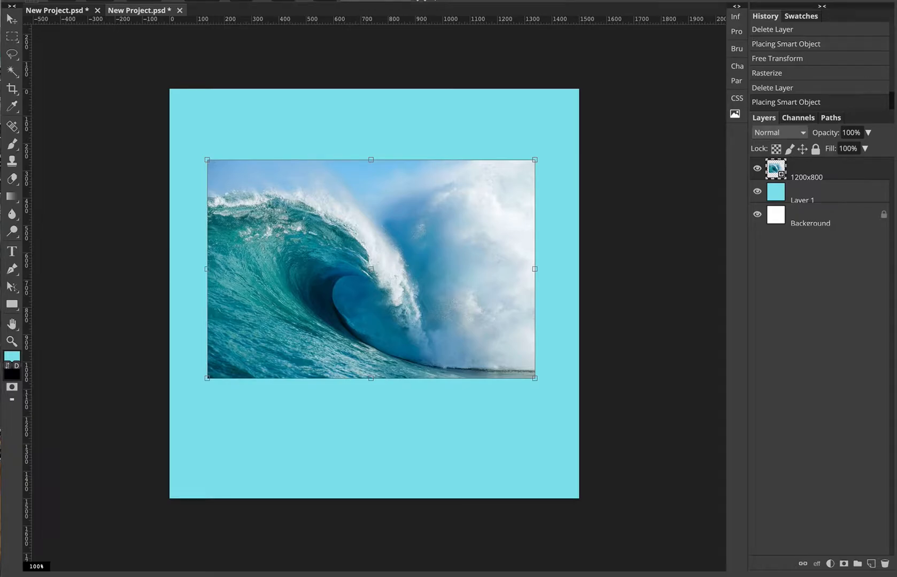
Step: Shift the placed wave image slightly to the right, try rotating it counterclockwise, and undo the rotation
mouse_move(362, 320)
mouse_down()
mouse_move(357, 294)
mouse_move(389, 317)
mouse_move(378, 324)
mouse_up()
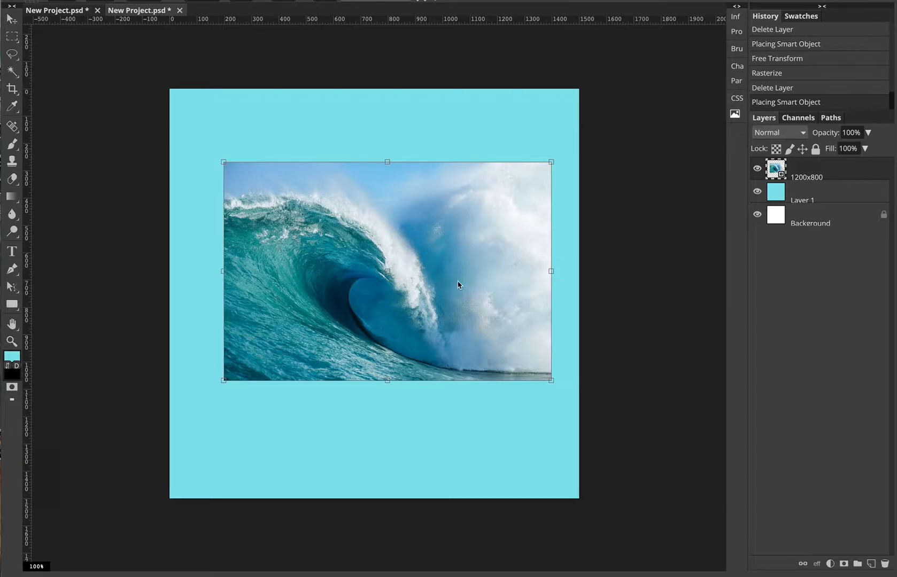
drag(557, 379, 491, 308)
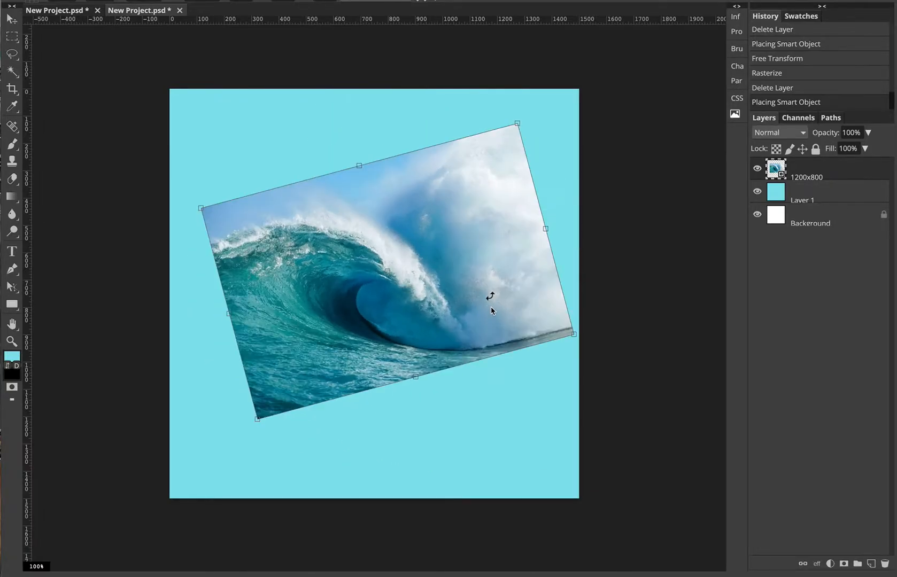
key(ctrl+z)
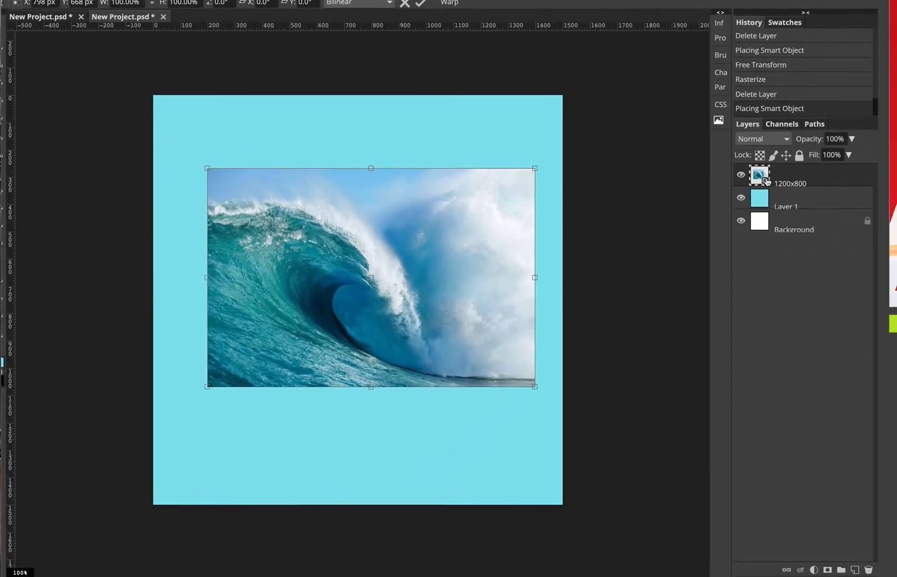
Step: Rasterize the 1200x800 smart object layer
right_click(819, 179)
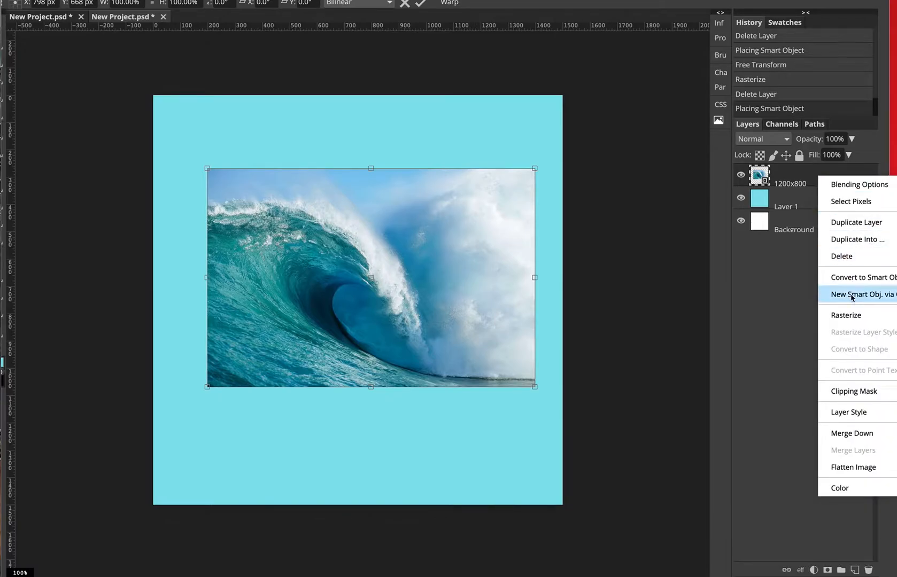
click(852, 317)
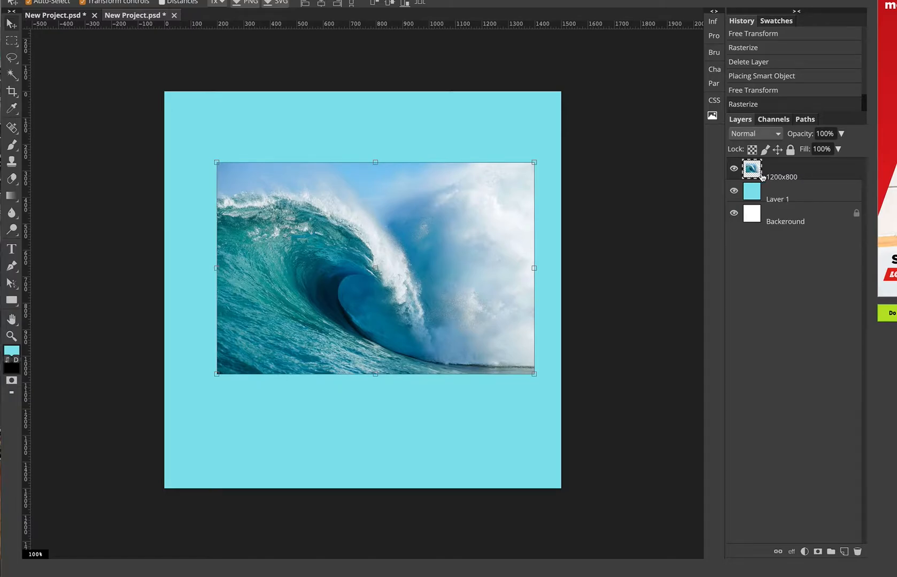
Step: Toggle the visibility of Layer 1 repeatedly to compare the canvas with and without the blue fill, leaving the layer shown
click(734, 191)
click(734, 192)
click(734, 192)
click(734, 191)
click(734, 191)
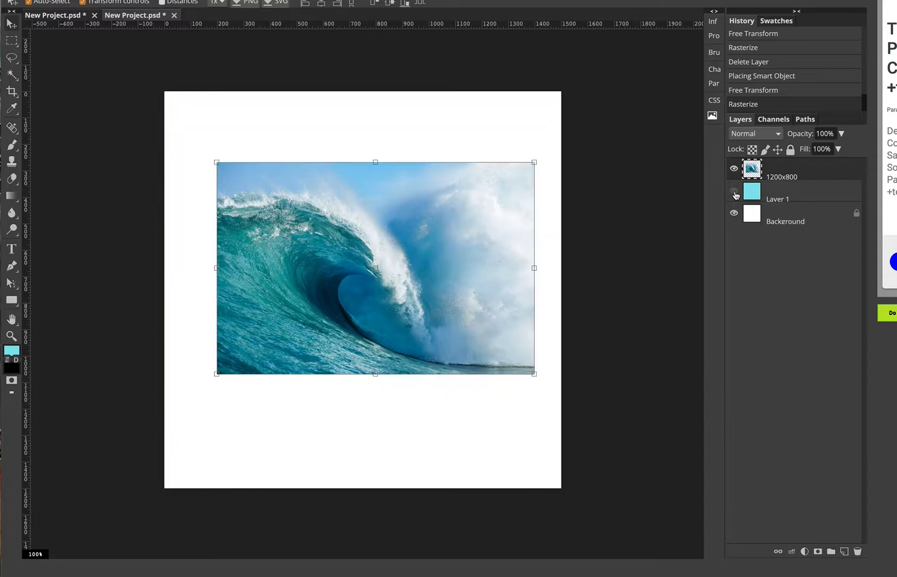
click(735, 192)
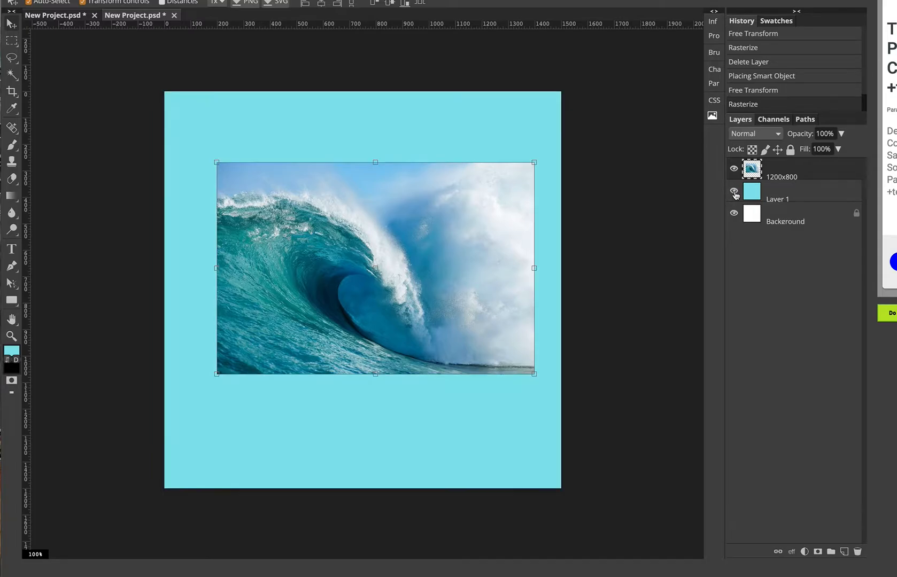
click(734, 192)
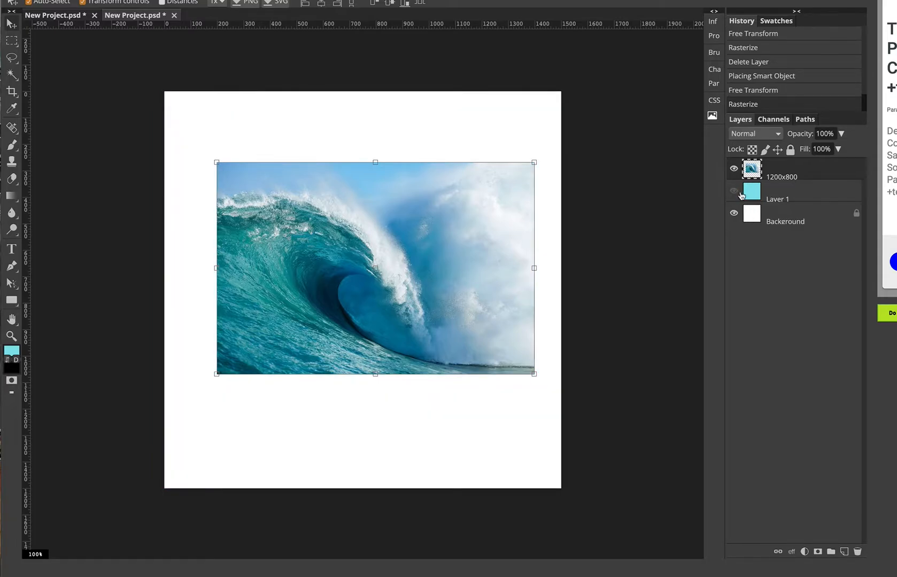
click(735, 193)
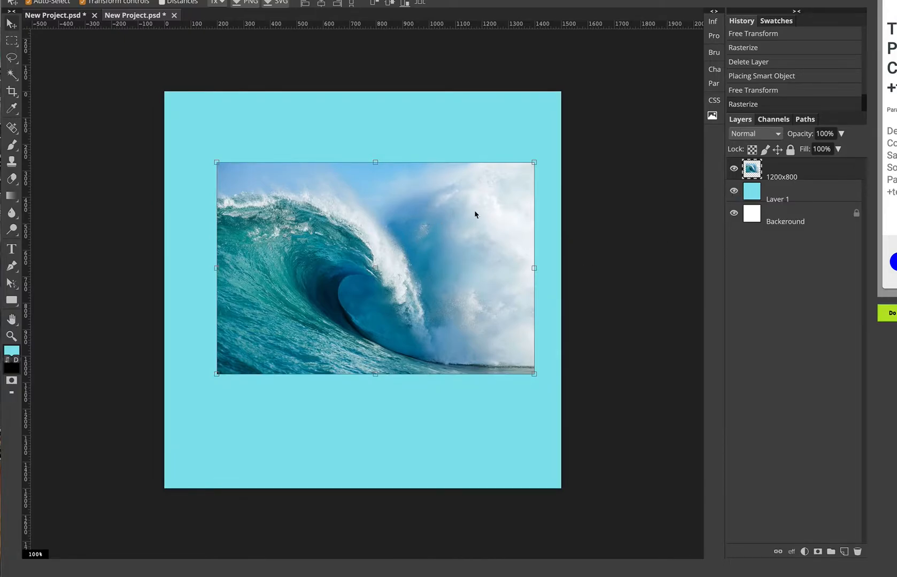
click(735, 192)
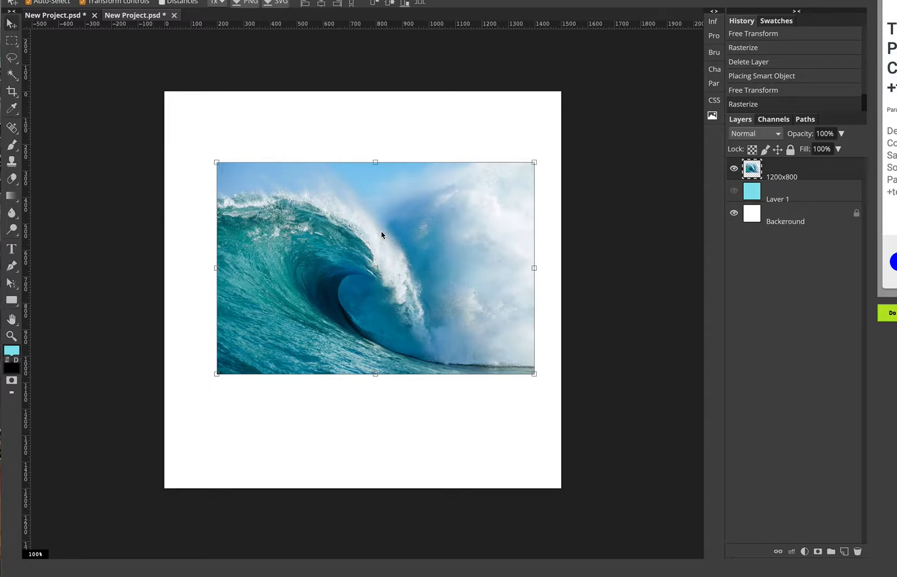
click(734, 191)
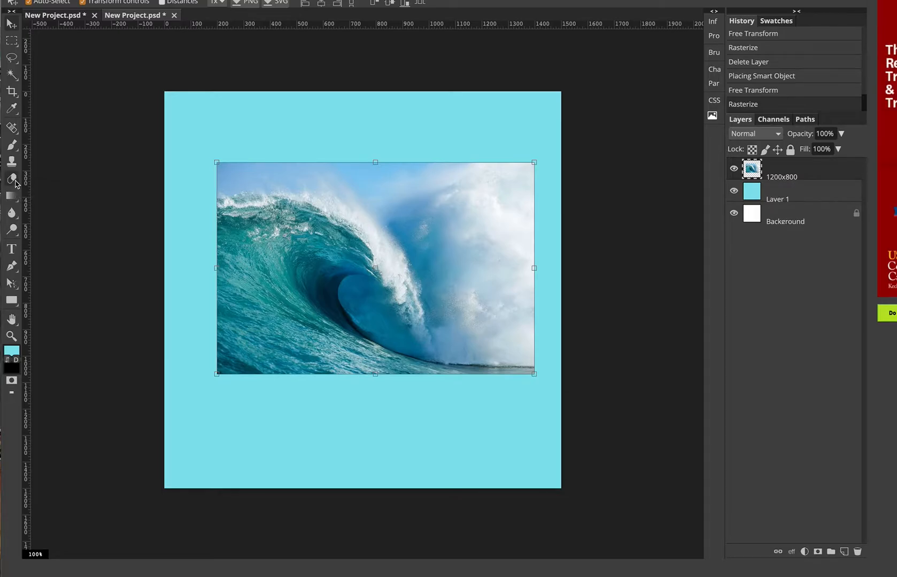
Step: Activate the Eraser tool and try shrinking and enlarging its brush repeatedly, ending at 300 px
click(13, 181)
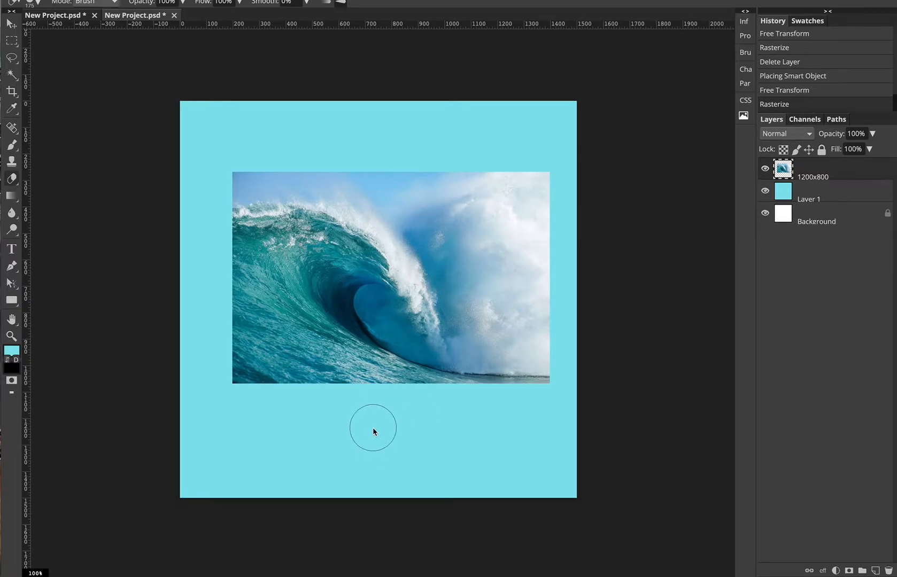
key(bracketleft)
key(bracketleft)
key(bracketleft)
key(bracketleft)
key(bracketleft)
key(bracketleft)
key(bracketleft)
key(bracketleft)
key(bracketleft)
key(bracketleft)
key(bracketleft)
key(bracketleft)
key(bracketleft)
key(bracketright)
key(bracketright)
key(bracketright)
key(bracketright)
key(bracketright)
key(bracketright)
key(bracketright)
key(bracketright)
key(bracketright)
key(bracketright)
key(bracketright)
key(bracketright)
key(bracketright)
key(bracketright)
key(bracketright)
key(bracketright)
key(bracketright)
key(bracketright)
key(bracketleft)
key(bracketleft)
key(bracketleft)
key(bracketleft)
key(bracketleft)
key(bracketleft)
key(bracketleft)
key(bracketleft)
key(bracketleft)
key(bracketleft)
key(bracketleft)
key(bracketleft)
key(bracketleft)
key(bracketright)
key(bracketright)
key(bracketright)
key(bracketright)
key(bracketright)
key(bracketright)
key(bracketright)
key(bracketright)
key(bracketright)
key(bracketright)
key(bracketright)
key(bracketright)
key(bracketright)
key(bracketright)
key(bracketright)
key(bracketleft)
key(bracketleft)
key(bracketright)
click(11, 24)
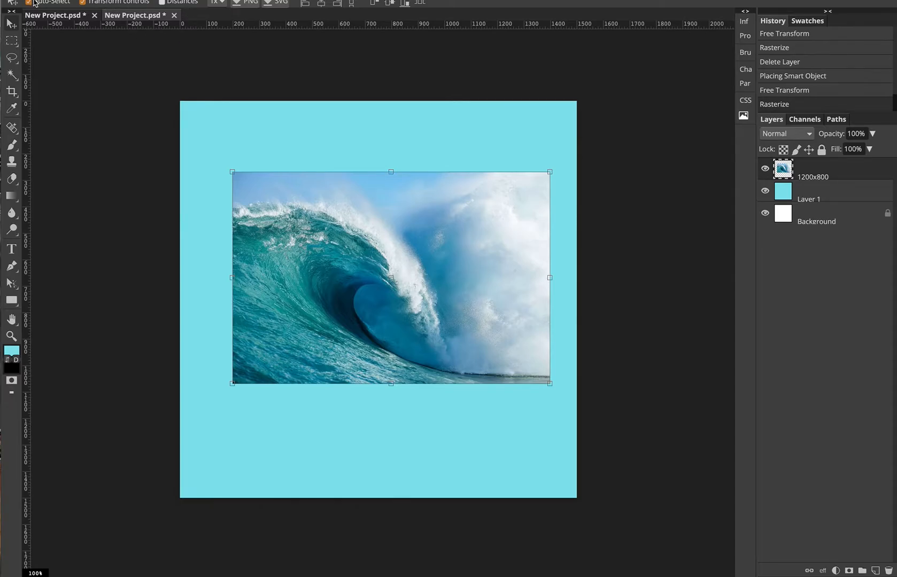
click(150, 105)
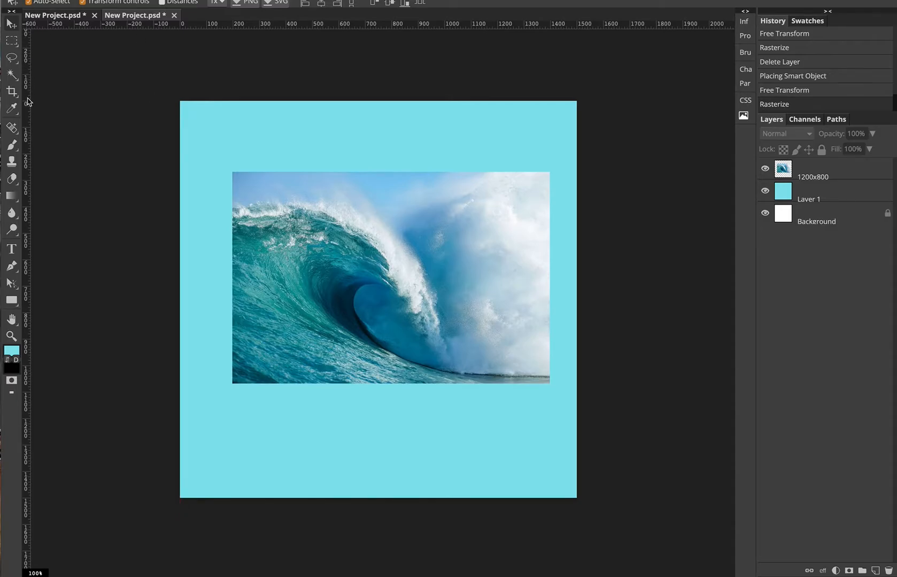
Step: Set the Eraser brush to a size of 382 px with 0% hardness
click(12, 178)
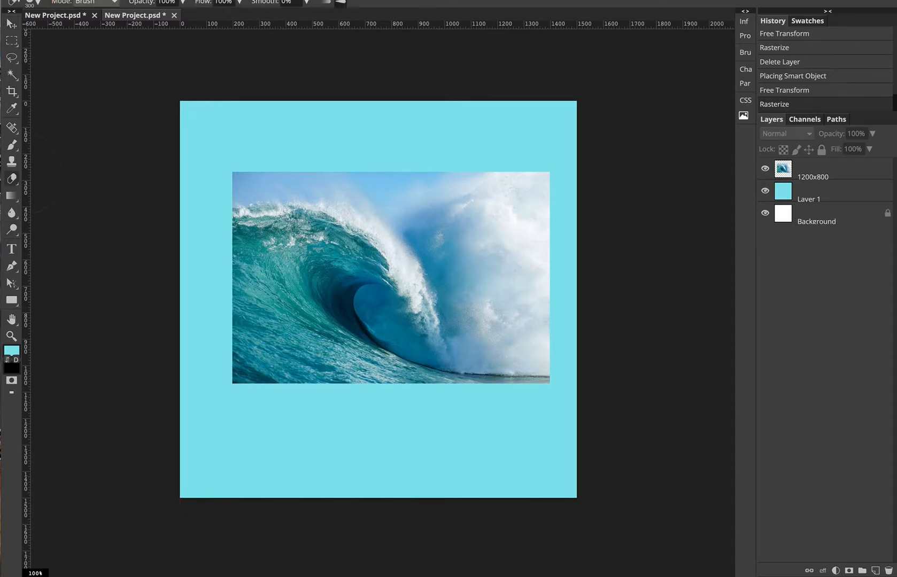
click(38, 7)
mouse_move(106, 31)
mouse_down()
mouse_move(114, 32)
mouse_move(95, 34)
mouse_up()
drag(105, 35, 113, 34)
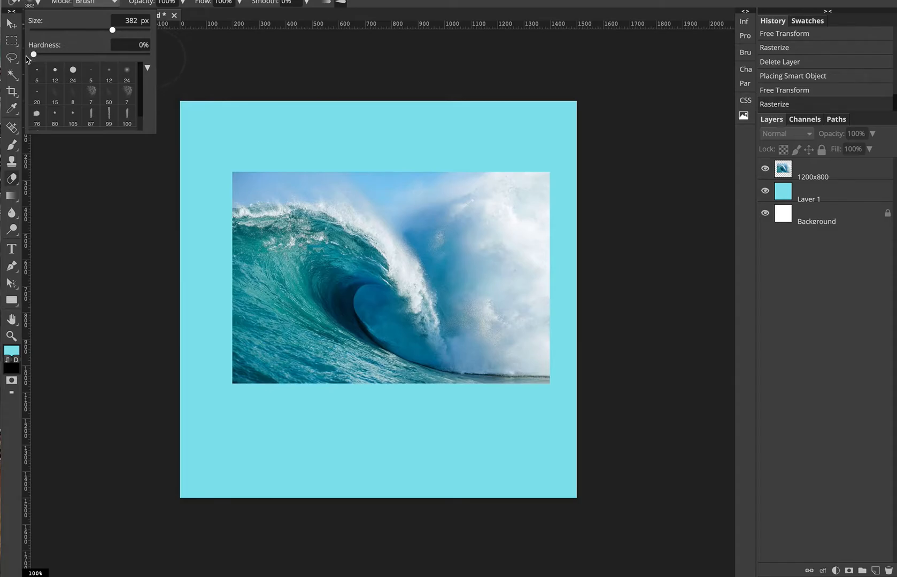
click(387, 169)
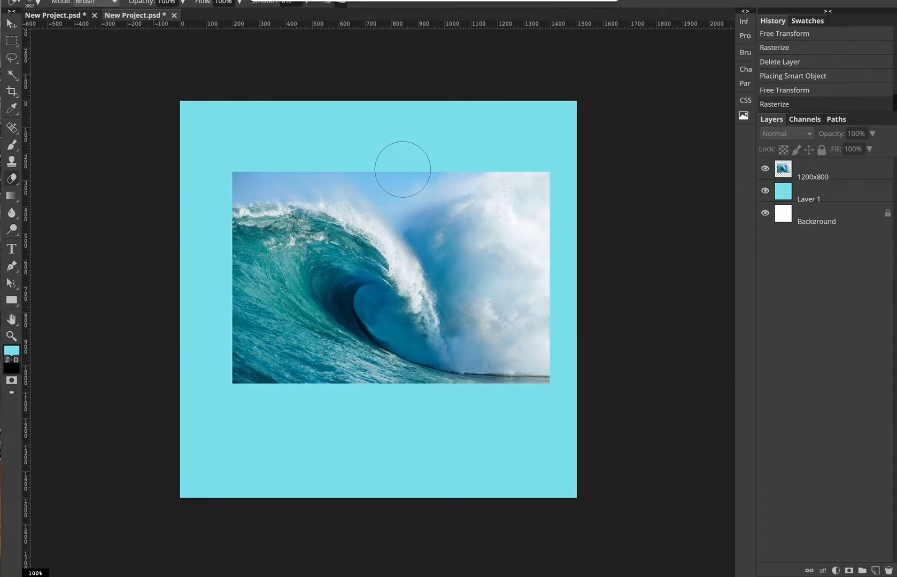
Step: On the 1200x800 layer, erase the sky along the upper-left part of the wave image with the soft eraser
click(867, 173)
drag(369, 166, 322, 164)
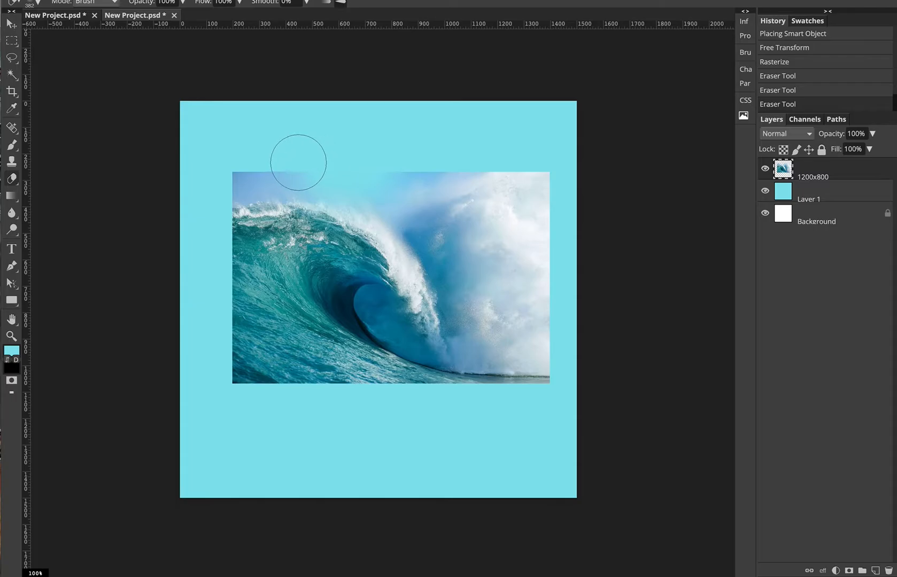
click(281, 161)
click(250, 161)
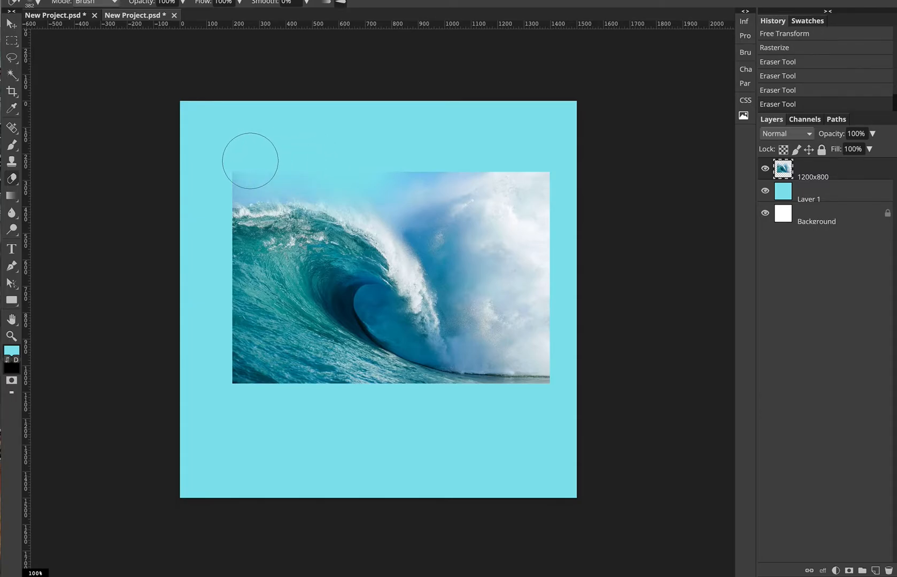
click(241, 160)
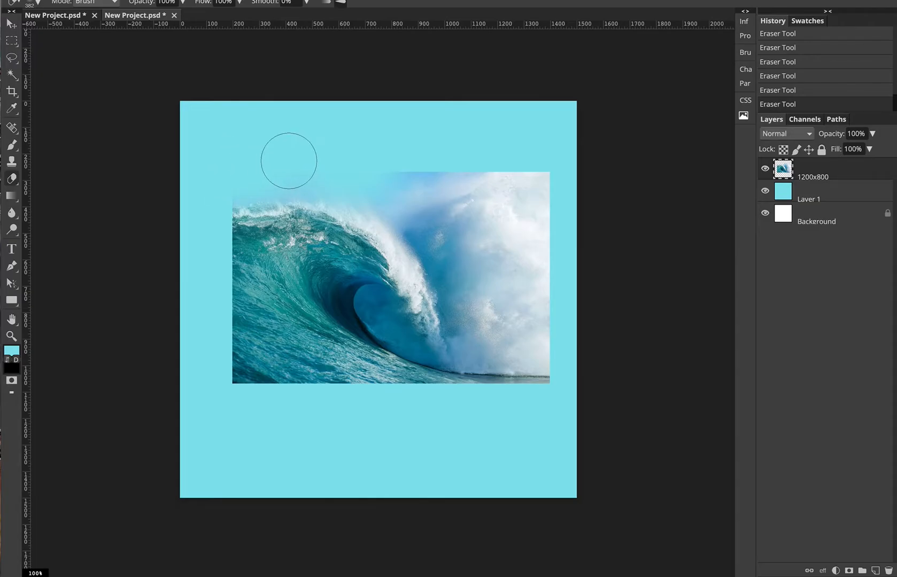
Step: Try erasing the remaining sky and the white spray to the right of the wave with the soft eraser
click(410, 170)
drag(410, 170, 426, 178)
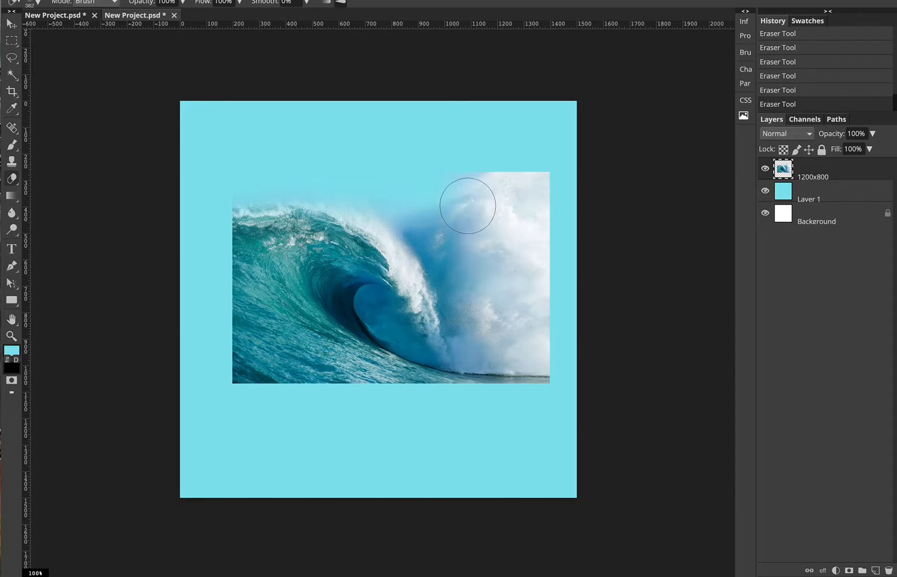
click(432, 233)
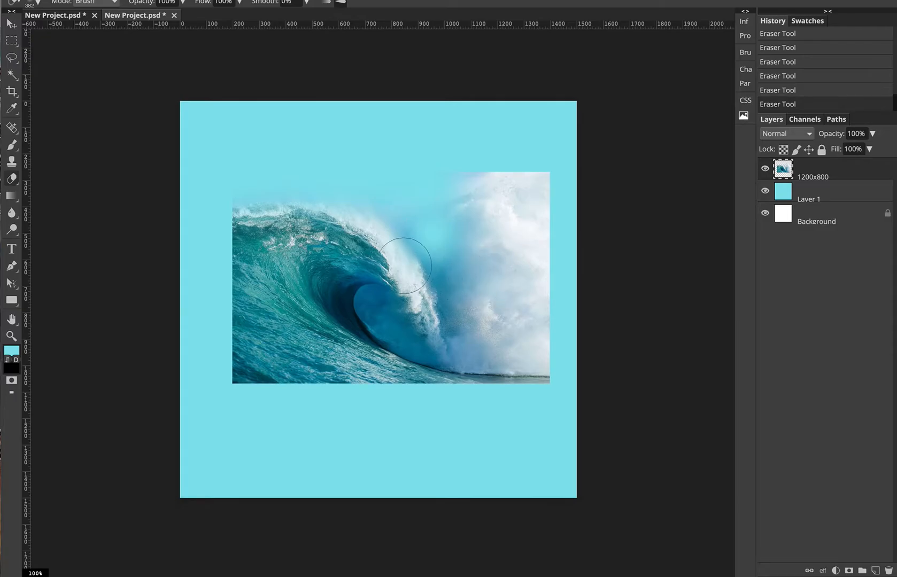
click(433, 246)
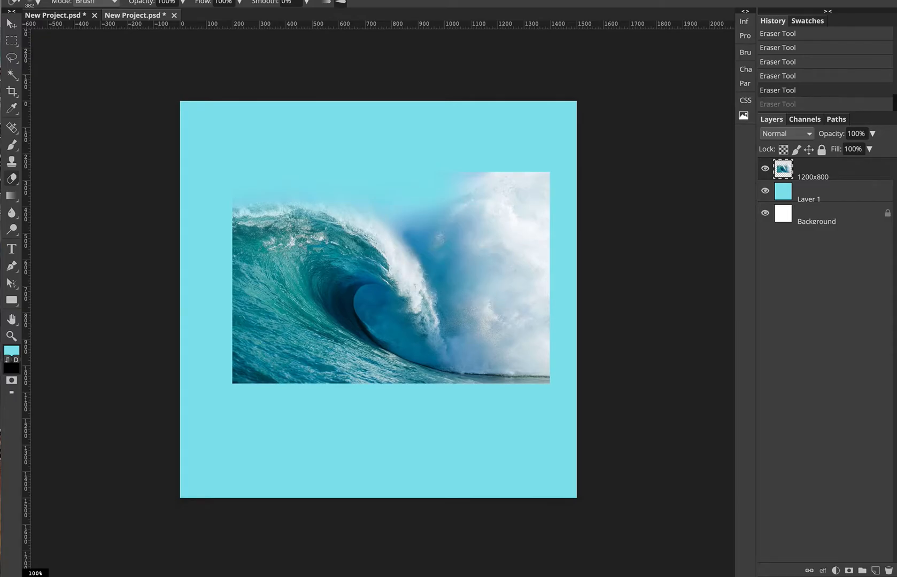
mouse_move(501, 207)
mouse_down()
mouse_move(542, 189)
mouse_move(448, 184)
mouse_move(525, 259)
mouse_move(535, 308)
mouse_move(538, 260)
mouse_move(526, 215)
mouse_move(505, 204)
mouse_move(447, 204)
mouse_move(509, 272)
mouse_up()
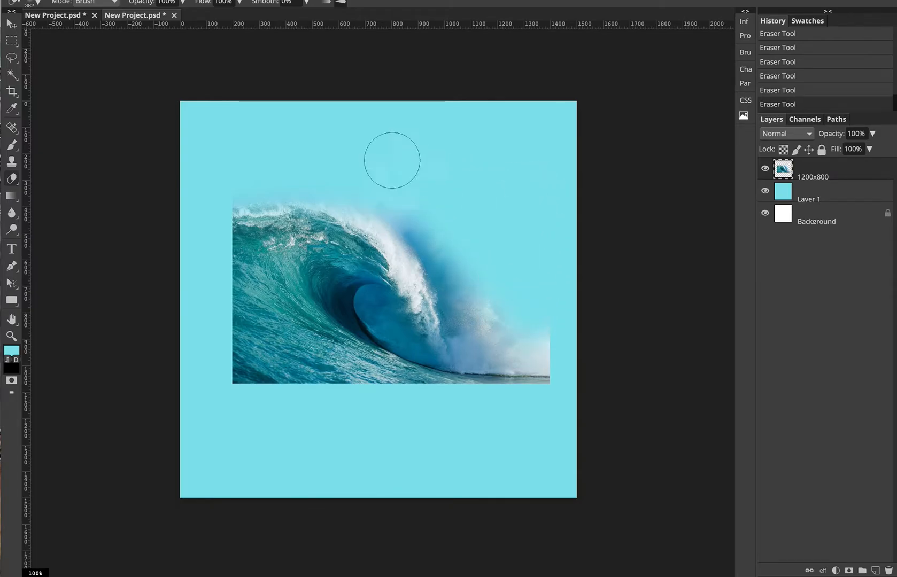
Step: Undo the soft eraser strokes over the sky and spray to the right of the wave
click(39, 3)
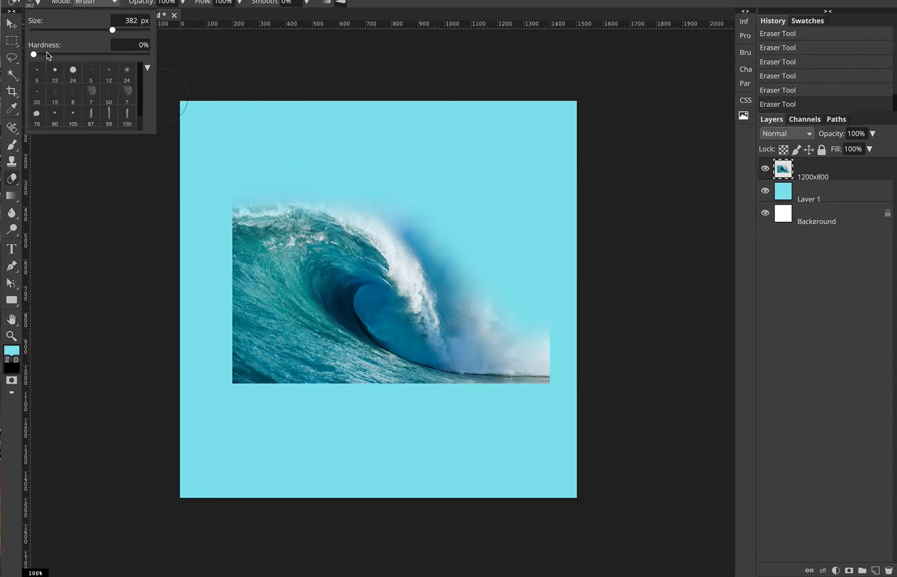
click(12, 178)
key(ctrl+z)
key(ctrl+z)
key(ctrl+z)
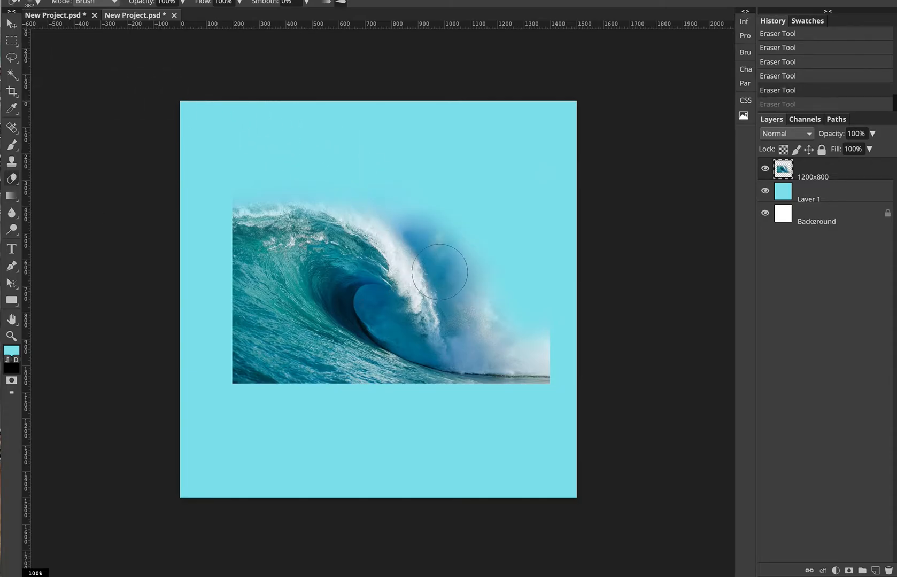
key(ctrl+z)
key(ctrl+z)
key(ctrl+z)
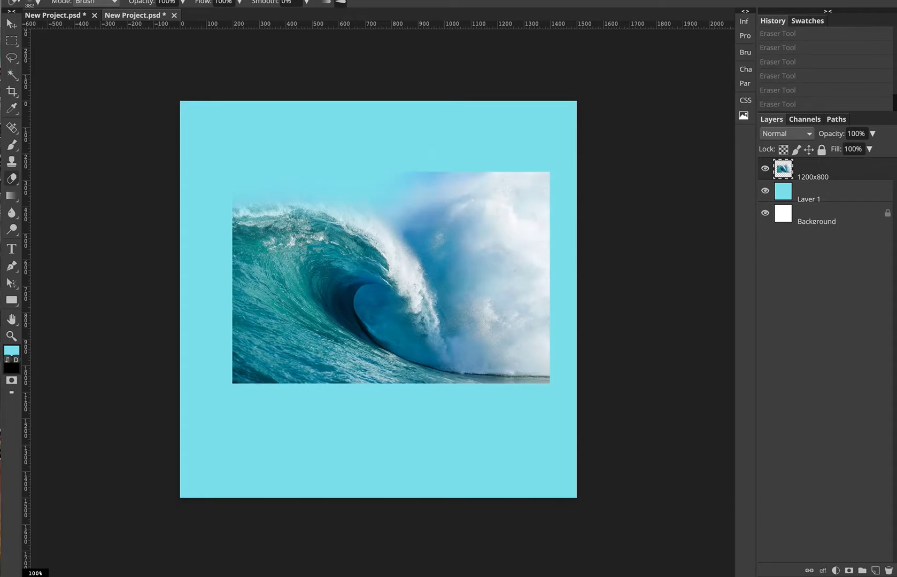
Step: Set the Eraser hardness to 100% and erase the sky and white spray to the right of the wave
click(38, 3)
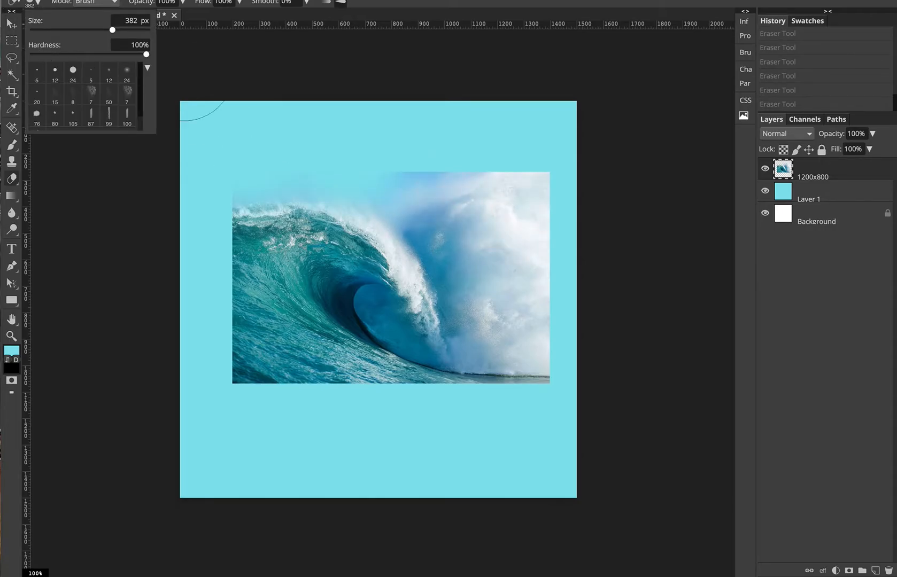
mouse_move(422, 164)
mouse_down()
mouse_move(453, 164)
mouse_move(467, 200)
mouse_move(386, 142)
mouse_move(485, 212)
mouse_move(463, 208)
mouse_move(405, 157)
mouse_move(501, 181)
mouse_move(516, 217)
mouse_move(520, 275)
mouse_up()
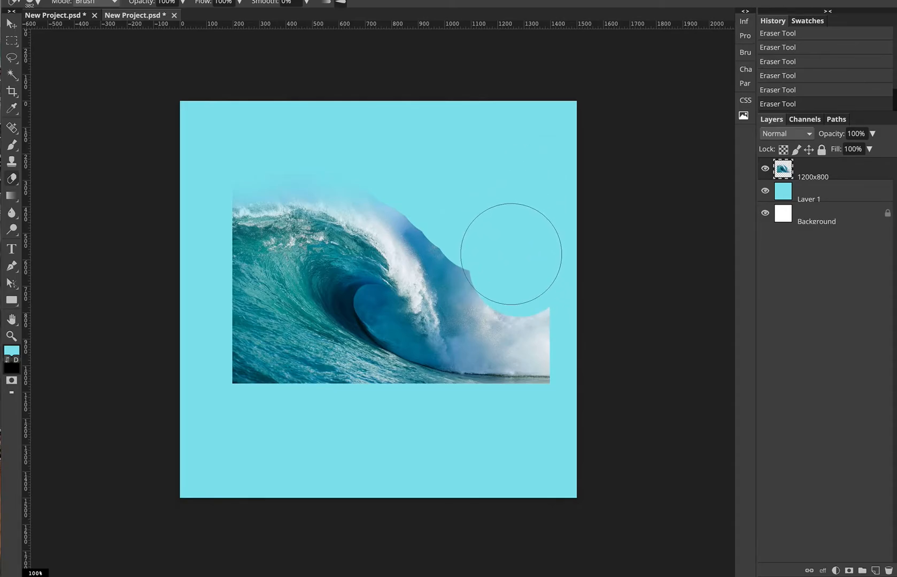
mouse_move(497, 273)
mouse_down()
mouse_move(483, 210)
mouse_move(485, 224)
mouse_up()
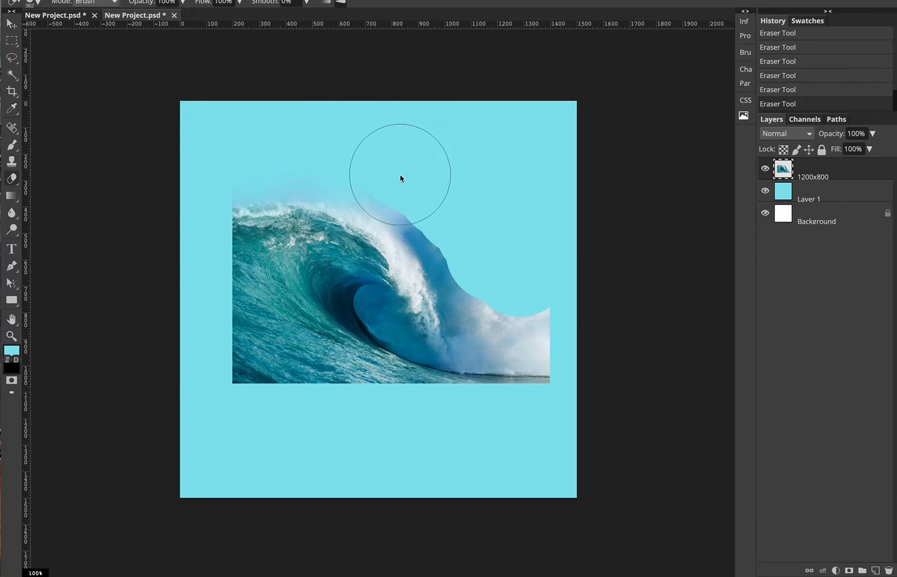
Step: Lower the Eraser hardness to 20%, shrink the brush to 100 px, and soften the hard-cut blue edge behind the wave crest
click(39, 6)
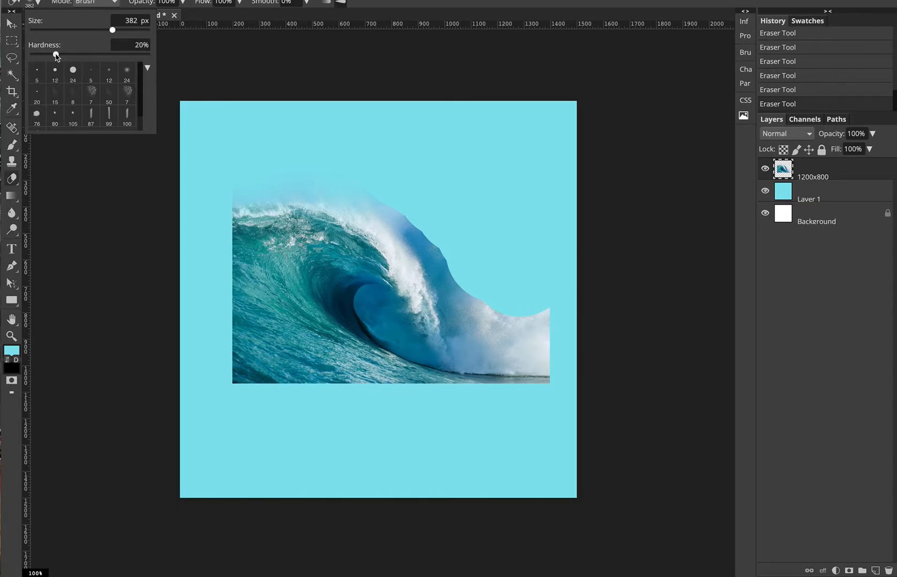
click(415, 174)
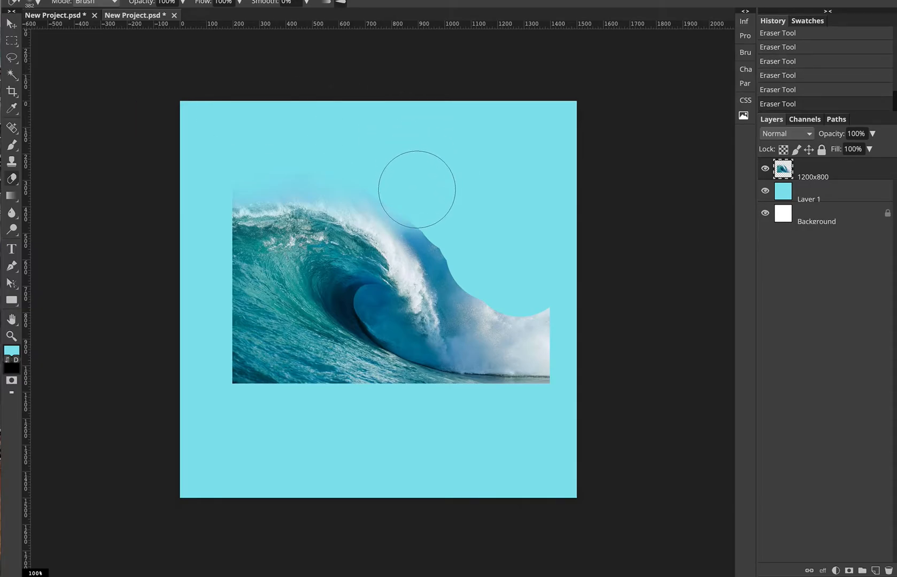
key(bracketleft)
key(bracketleft)
key(bracketleft)
key(bracketleft)
key(bracketleft)
key(bracketleft)
key(bracketleft)
key(bracketleft)
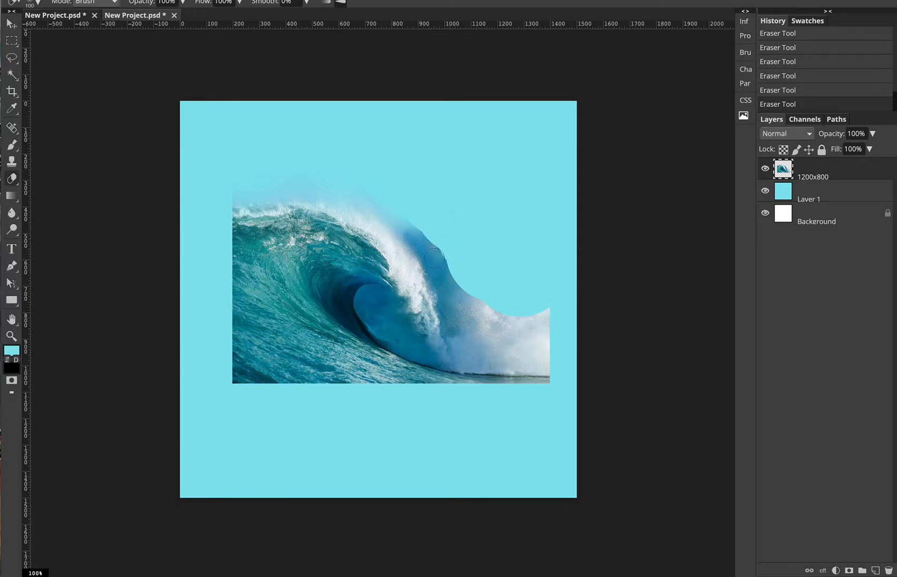
mouse_move(433, 256)
mouse_down()
mouse_move(395, 213)
mouse_move(451, 277)
mouse_up()
Step: Enlarge the Eraser brush to 300 px and erase the remaining blue edge and sky haze around the wave crest
key(bracketright)
key(bracketright)
key(bracketright)
key(bracketright)
key(bracketright)
key(bracketright)
key(bracketright)
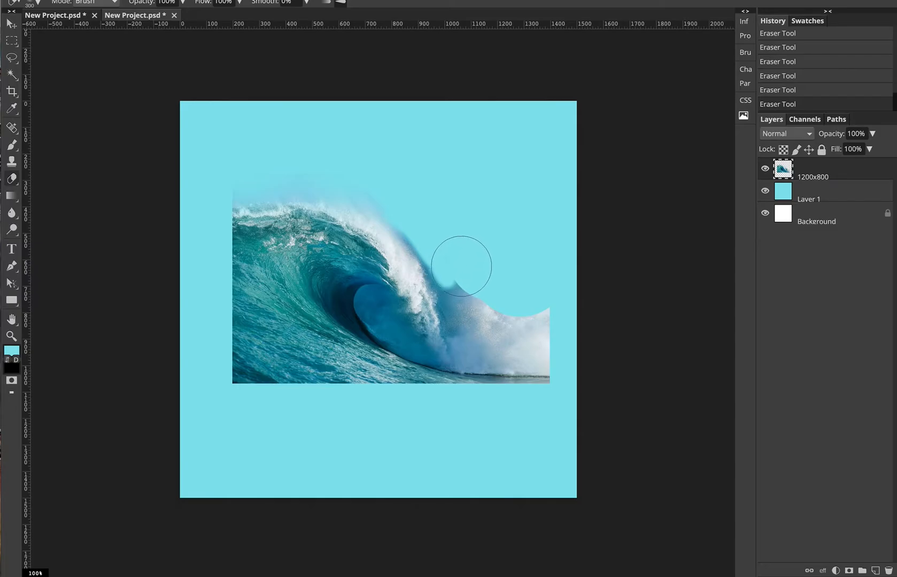
mouse_move(465, 264)
mouse_down()
mouse_move(454, 238)
mouse_move(426, 220)
mouse_up()
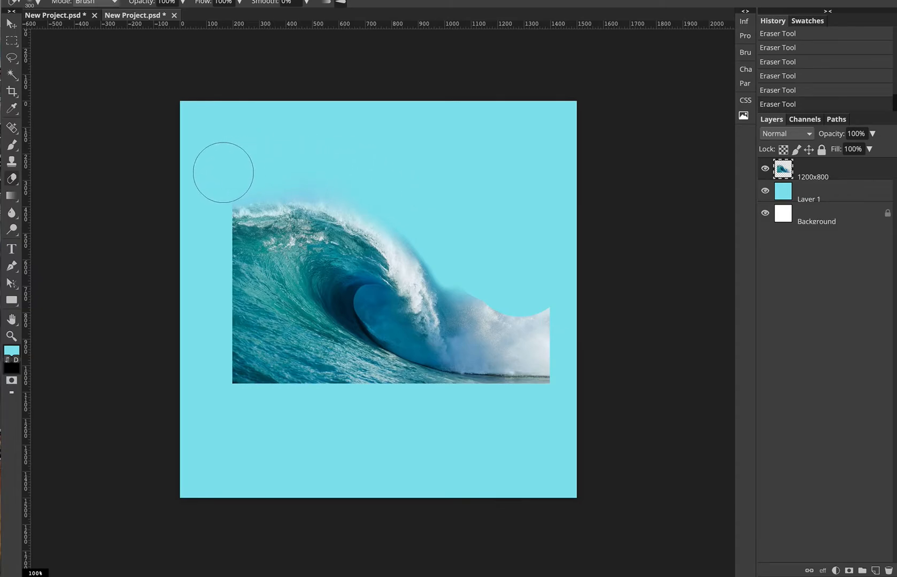
Step: Erase the white spray beyond the wave's front, then shrink the brush to 90 px and trim the remaining haze down to the lower tail
mouse_move(537, 315)
mouse_down()
mouse_move(539, 355)
mouse_move(487, 315)
mouse_move(479, 293)
mouse_move(470, 304)
mouse_up()
key(bracketleft)
key(bracketleft)
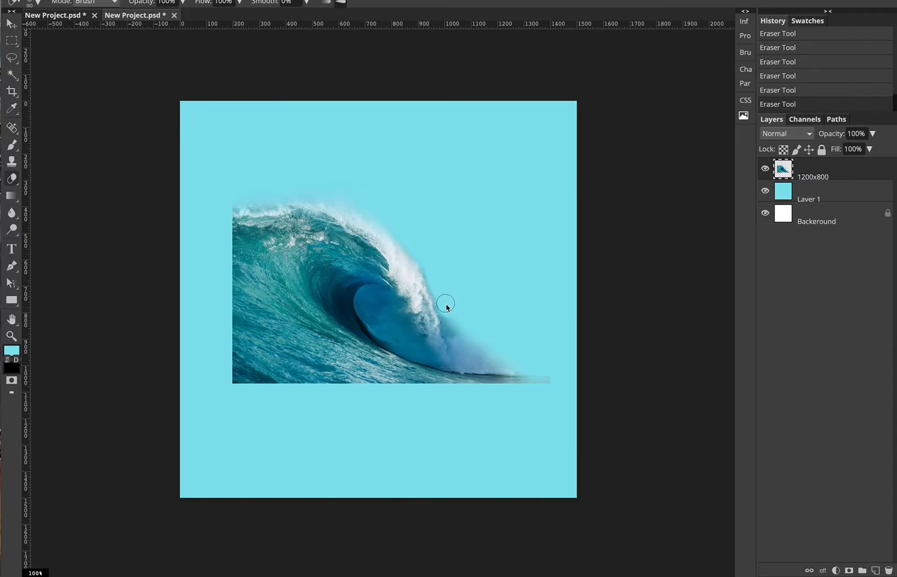
mouse_move(454, 328)
mouse_down()
mouse_move(475, 354)
mouse_move(538, 366)
mouse_move(556, 385)
mouse_move(484, 381)
mouse_move(452, 336)
mouse_up()
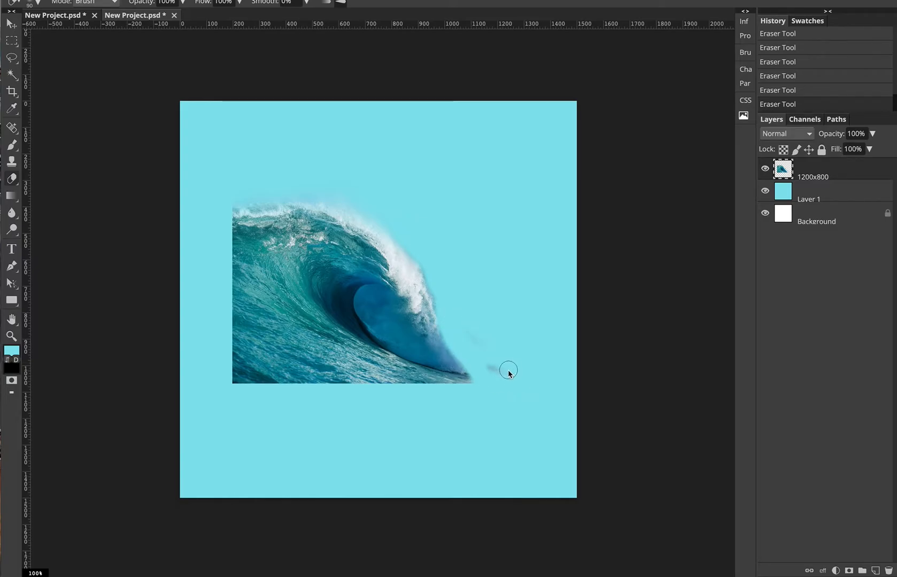
Step: Set the Eraser hardness to 91% and erase the inside of the wave's curl through to its open front
click(366, 298)
drag(368, 303, 366, 316)
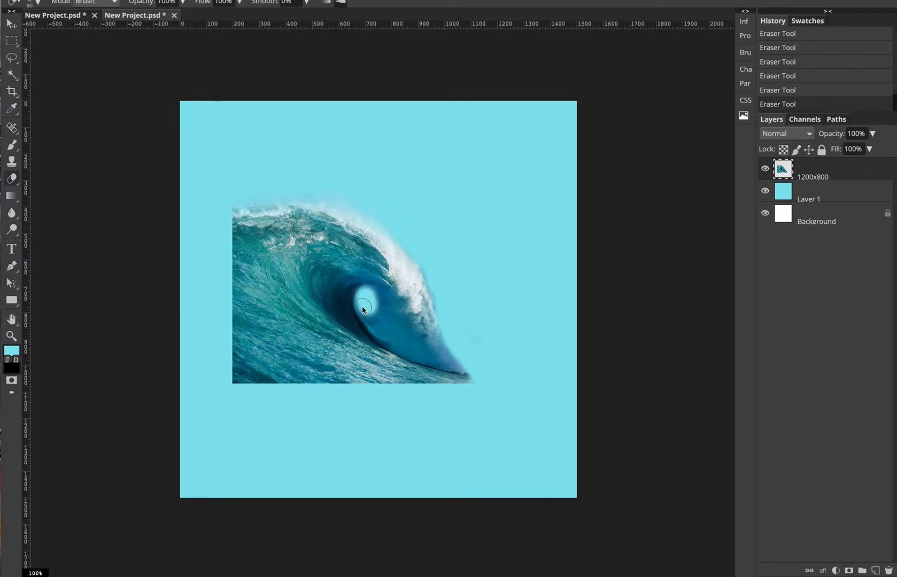
click(38, 3)
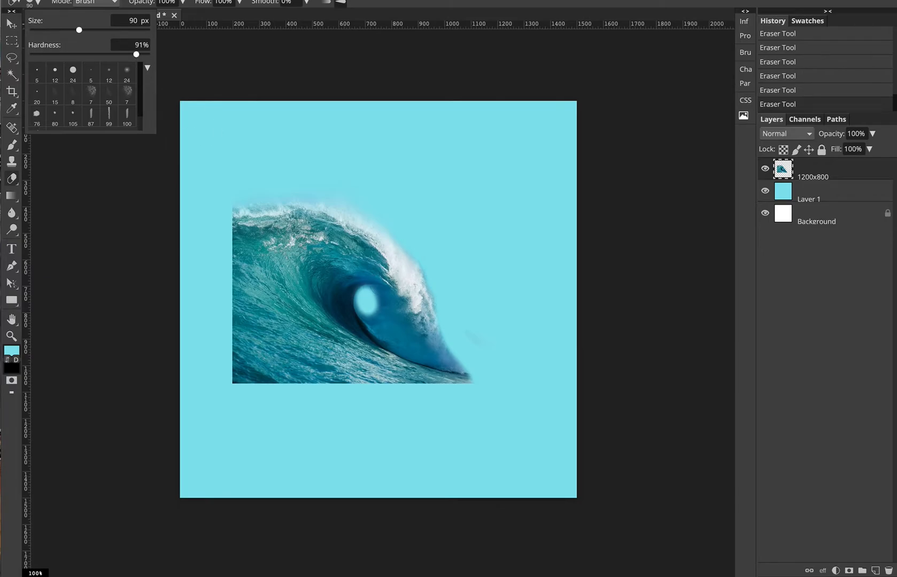
click(371, 301)
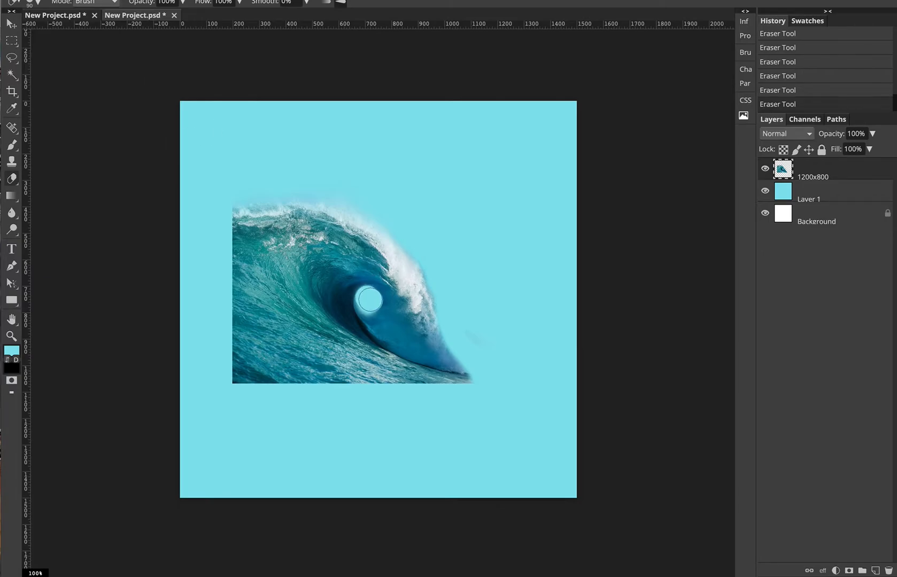
mouse_move(370, 298)
mouse_down()
mouse_move(380, 323)
mouse_move(374, 297)
mouse_up()
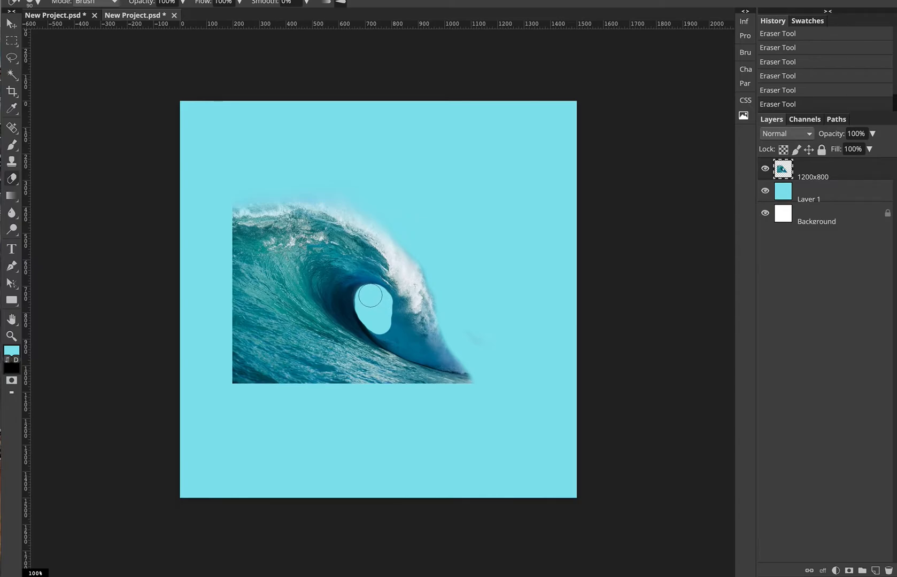
mouse_move(379, 321)
mouse_down()
mouse_move(416, 346)
mouse_move(464, 354)
mouse_up()
mouse_move(374, 319)
mouse_down()
mouse_move(405, 342)
mouse_move(475, 360)
mouse_up()
mouse_move(397, 338)
mouse_down()
mouse_move(467, 360)
mouse_move(415, 351)
mouse_move(364, 316)
mouse_up()
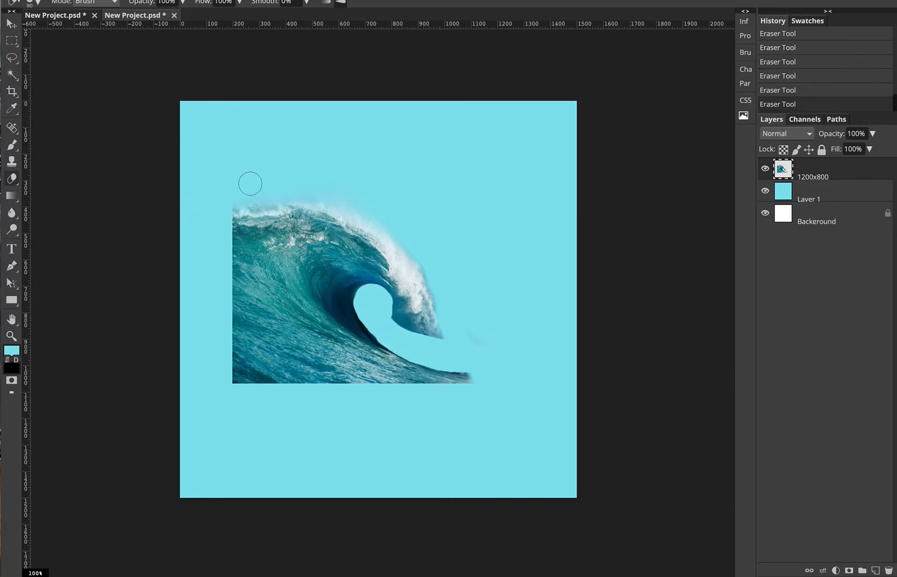
Step: Enlarge the Eraser to 250 px and round off the photo's straight lower and left edges into a curved wave outline
key(bracketright)
key(bracketright)
key(bracketright)
key(bracketright)
key(bracketright)
key(bracketright)
mouse_move(229, 342)
mouse_down()
mouse_move(241, 361)
mouse_move(280, 381)
mouse_move(453, 425)
mouse_move(475, 411)
mouse_move(374, 414)
mouse_move(356, 407)
mouse_move(471, 409)
mouse_move(491, 393)
mouse_move(485, 359)
mouse_up()
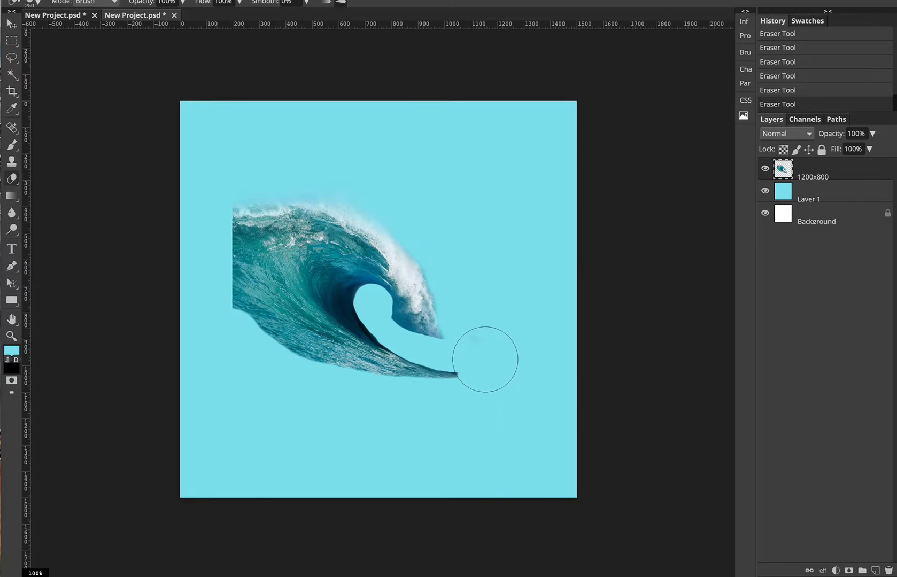
mouse_move(83, 171)
mouse_down()
mouse_move(210, 203)
mouse_move(222, 197)
mouse_move(208, 230)
mouse_move(217, 327)
mouse_up()
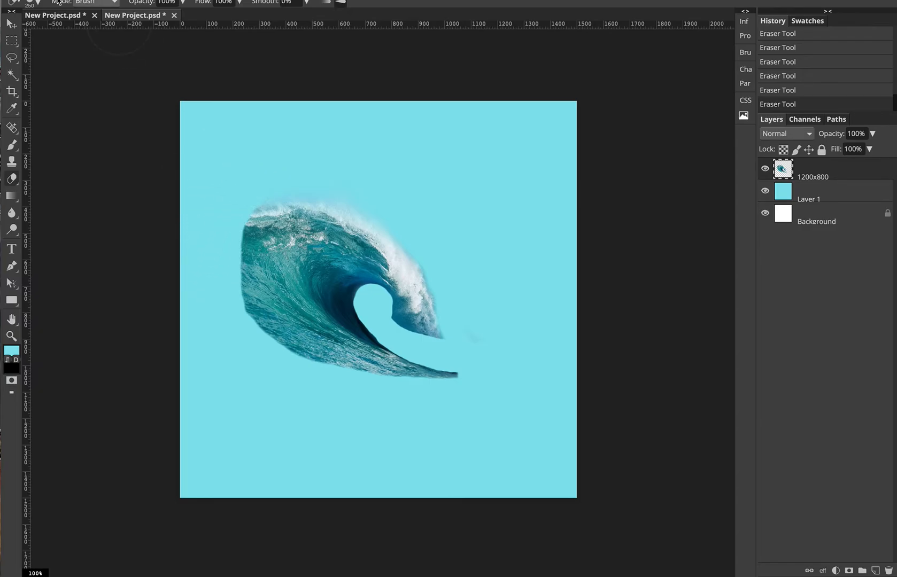
Step: Lower the Eraser hardness to 25% and soften the wave's outer edges, using a 100 px brush around the crest tip and tail
click(39, 3)
drag(137, 56, 65, 56)
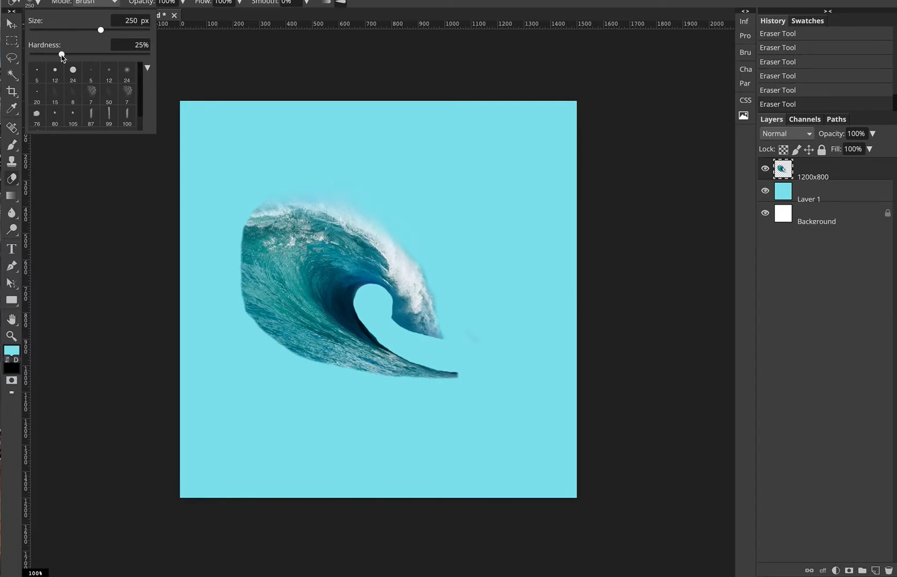
click(242, 191)
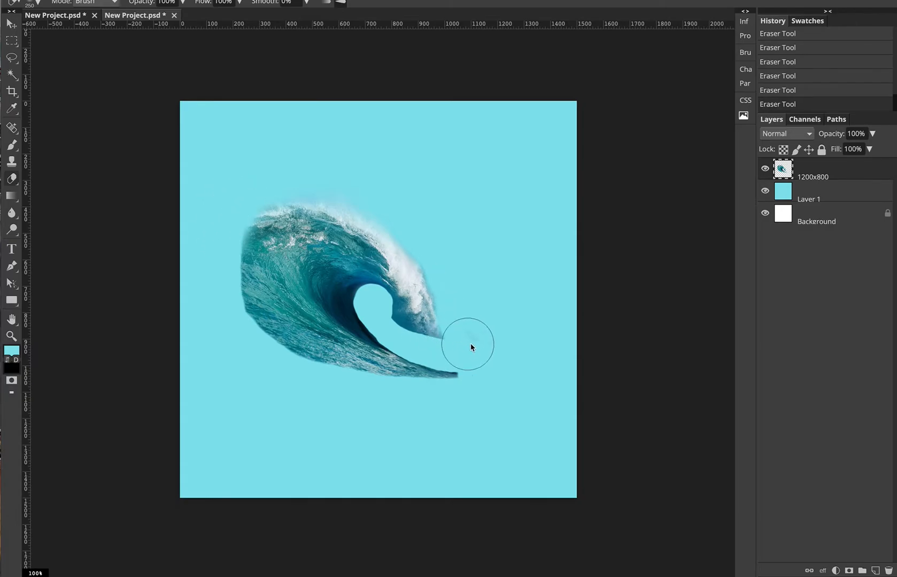
key(bracketleft)
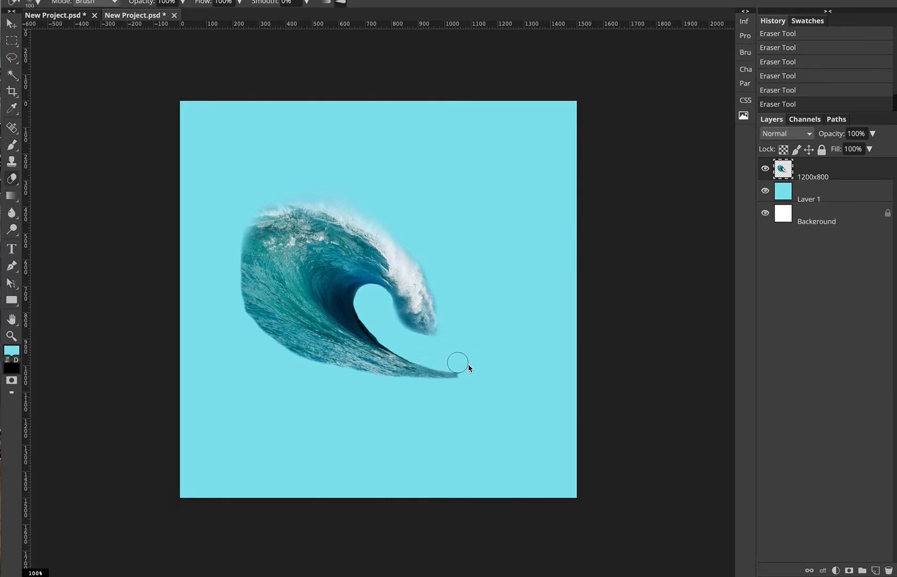
drag(463, 380, 447, 361)
Step: Move the wave cutout slightly up and left, and rotate it 1.8°
click(11, 26)
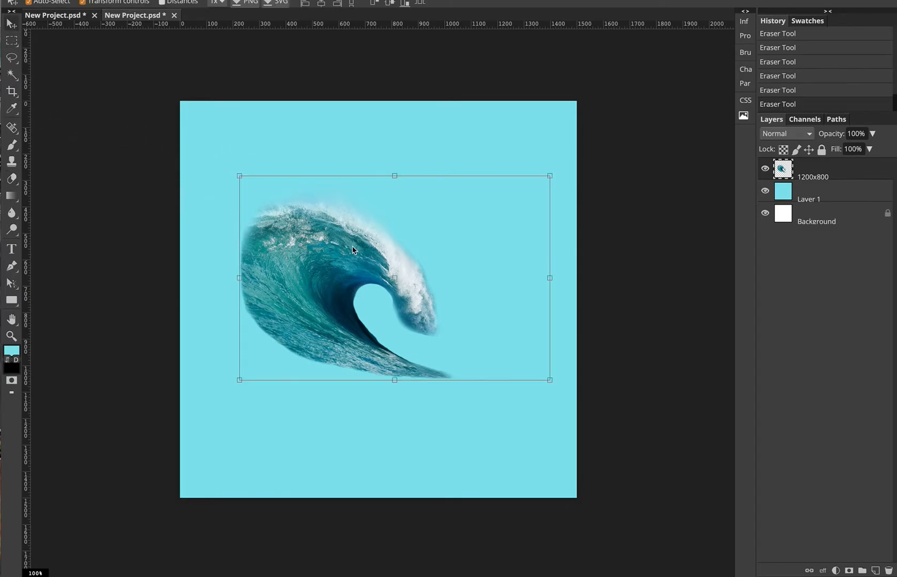
mouse_move(325, 273)
mouse_down()
mouse_move(322, 233)
mouse_move(316, 258)
mouse_up()
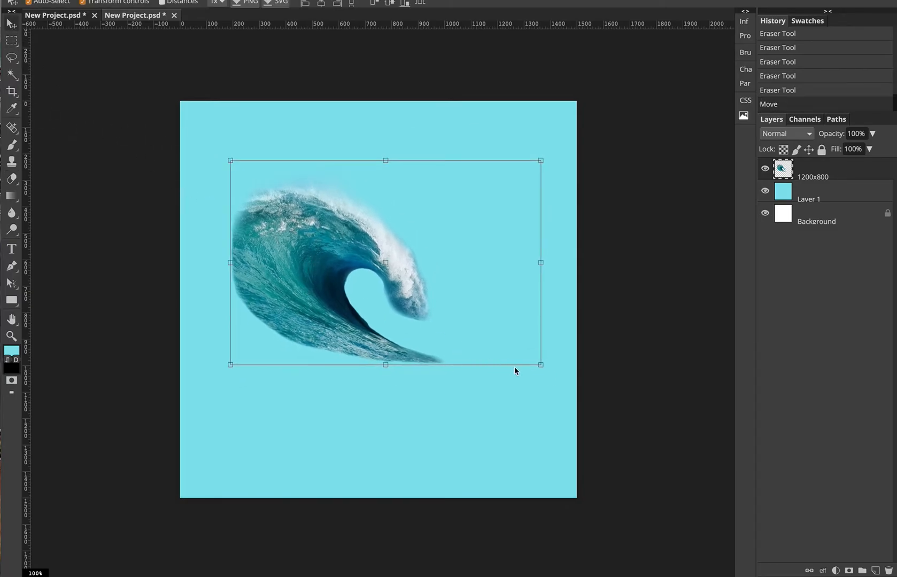
drag(542, 369, 431, 298)
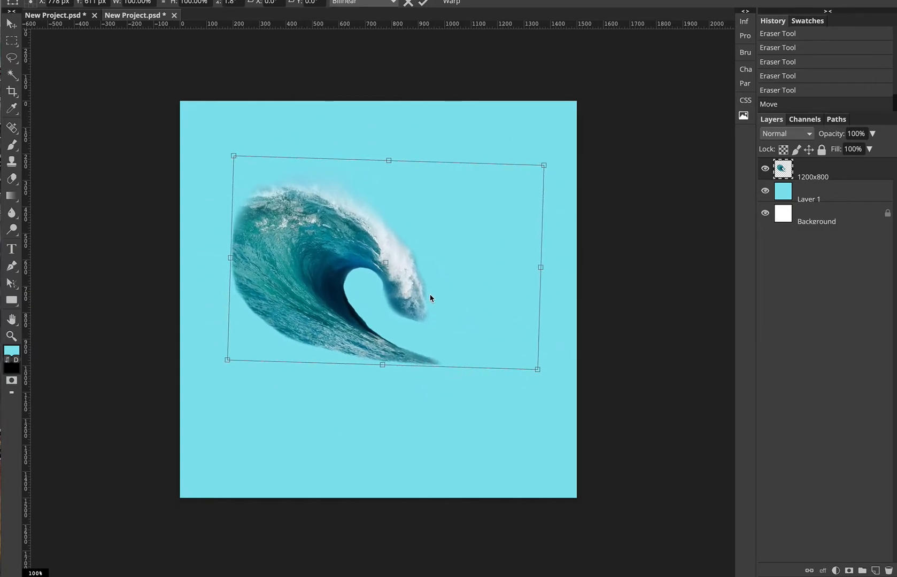
key(Return)
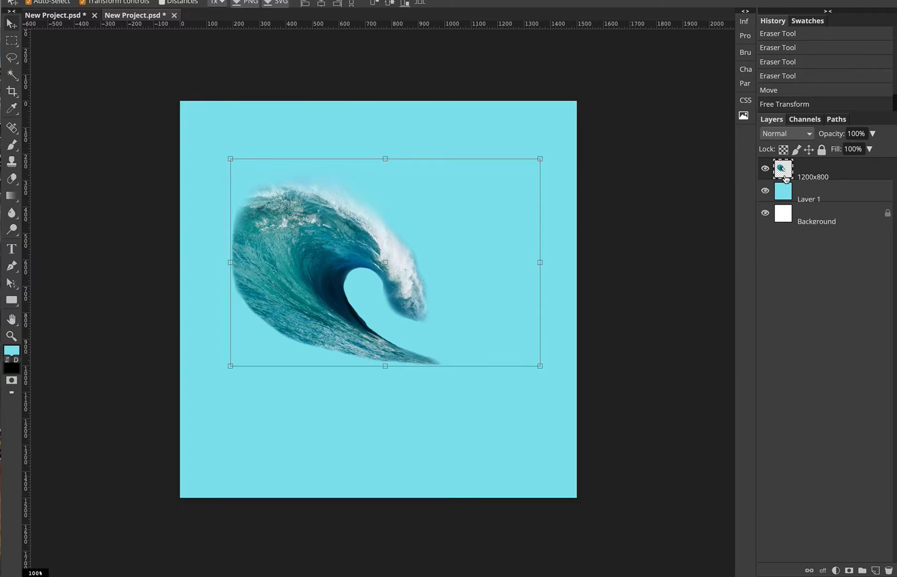
Step: Duplicate the wave layer, rotate the copy 180°, scale it to 81.97% and place it below the original to form an S
key(ctrl+j)
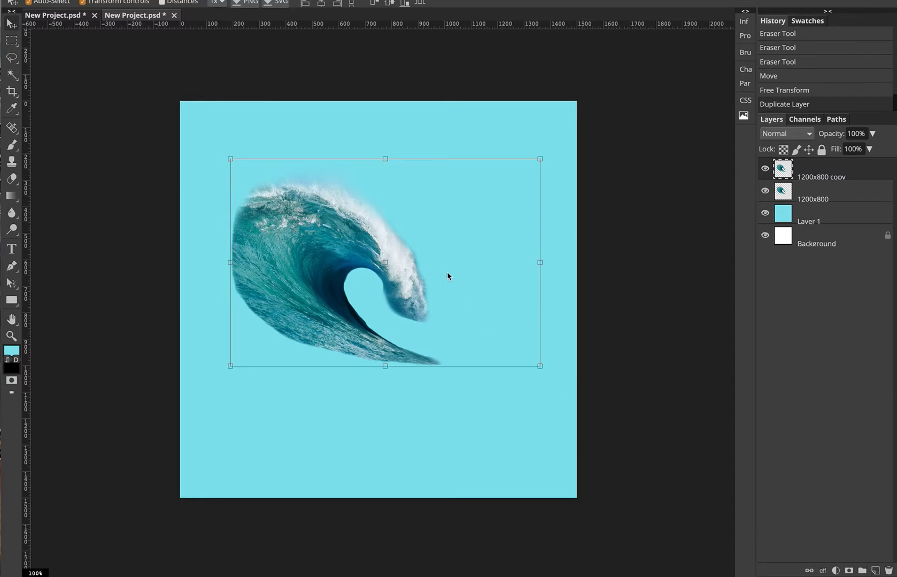
drag(308, 229, 316, 294)
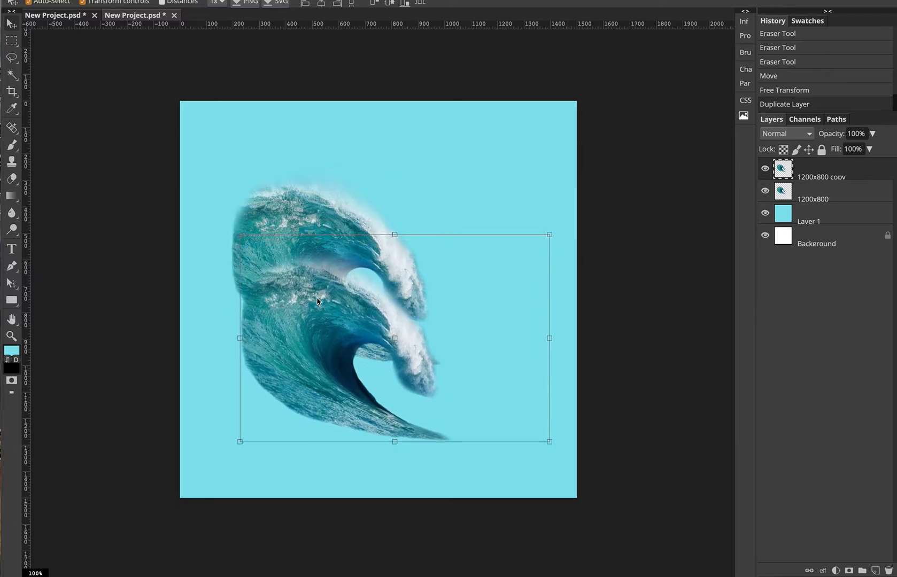
drag(555, 229, 362, 363)
drag(437, 287, 423, 324)
drag(481, 292, 428, 328)
drag(386, 381, 421, 347)
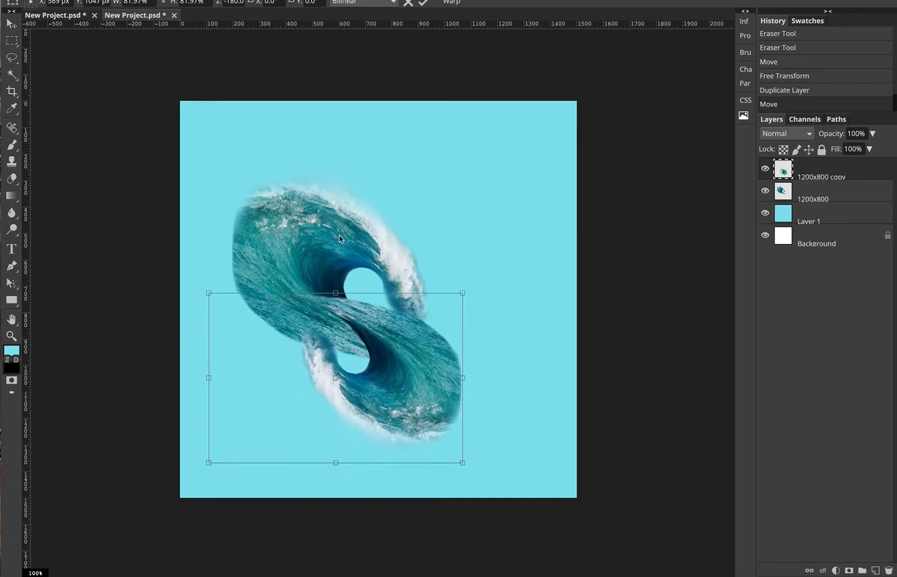
Step: Scale the original wave layer to 68.12% and align its tail with the flipped copy to complete the S shape
click(813, 191)
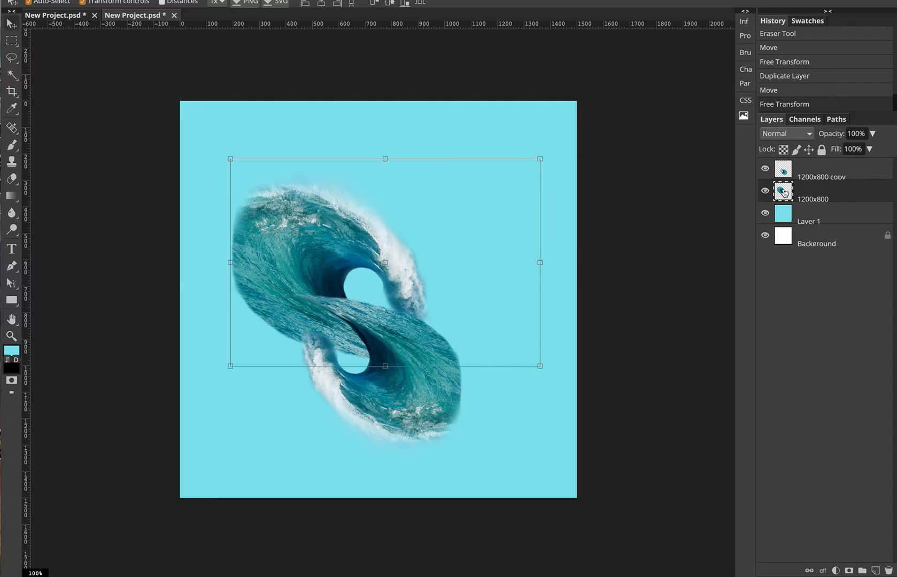
drag(345, 231, 376, 211)
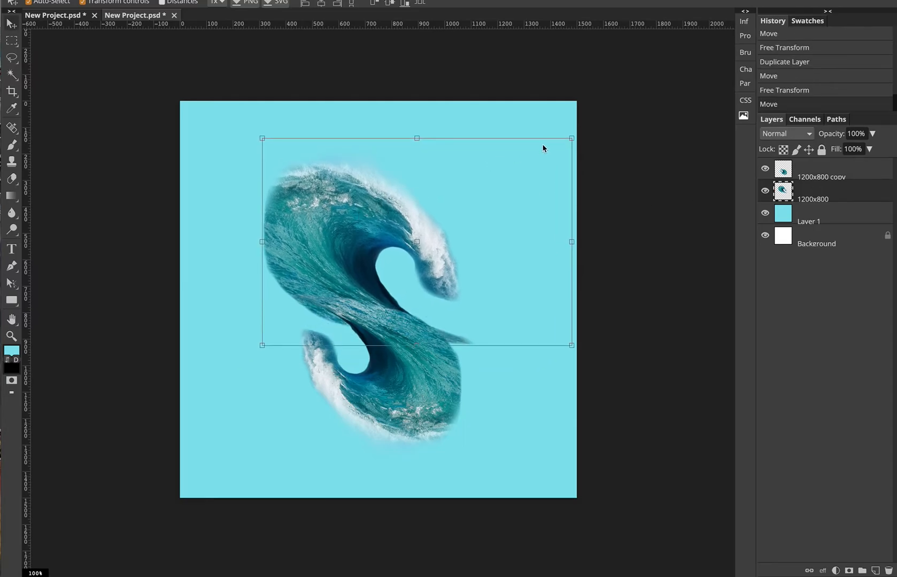
drag(571, 141, 422, 208)
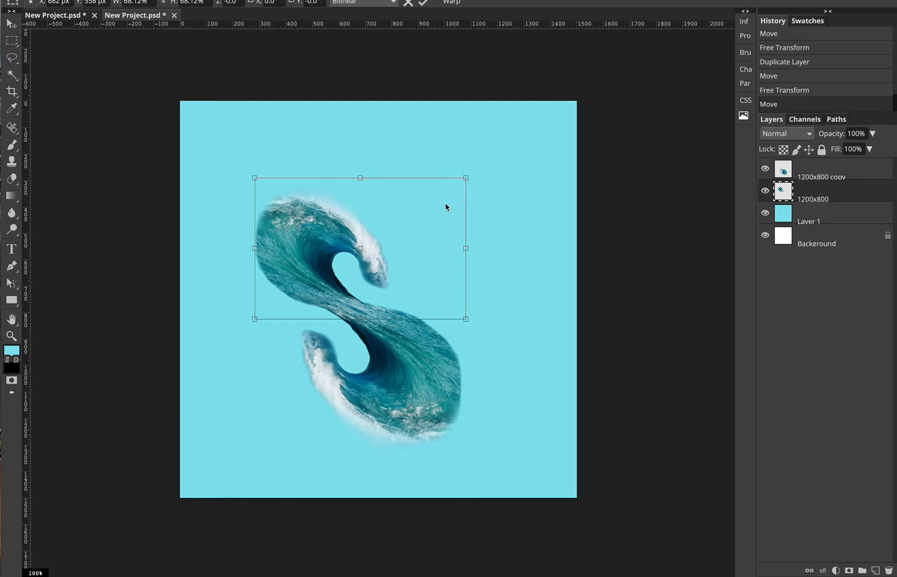
click(8, 26)
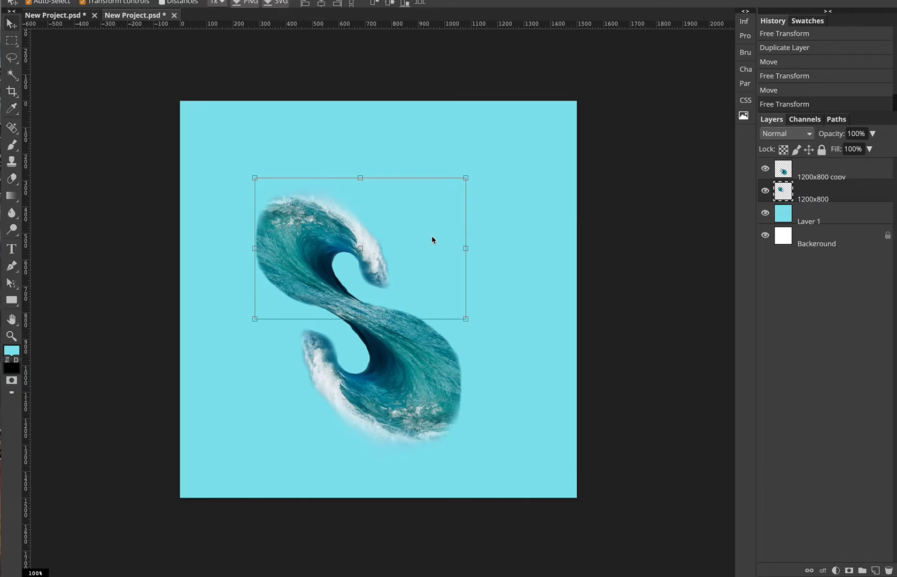
Step: Select both wave layers, 1200x800 copy and 1200x800, and merge them into a single layer
click(540, 229)
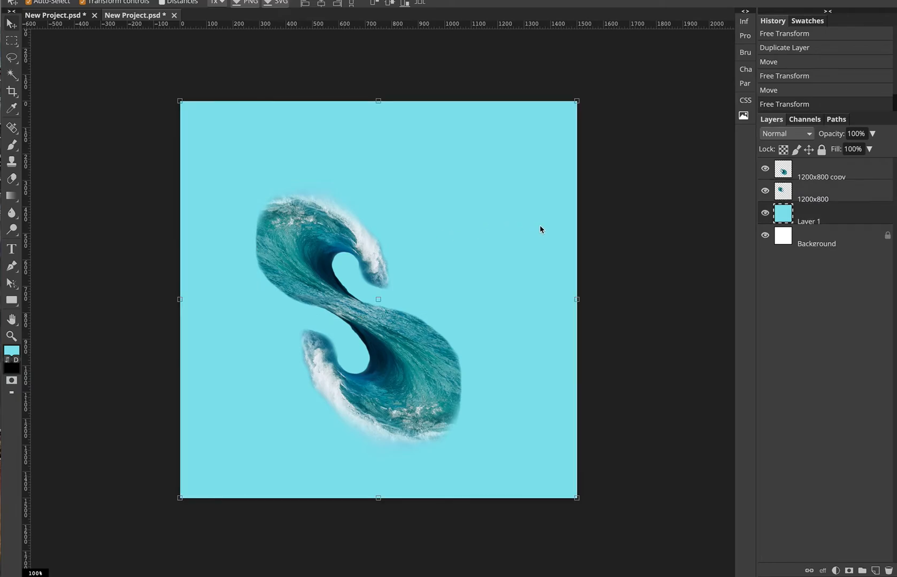
click(828, 170)
click(821, 198)
click(823, 170)
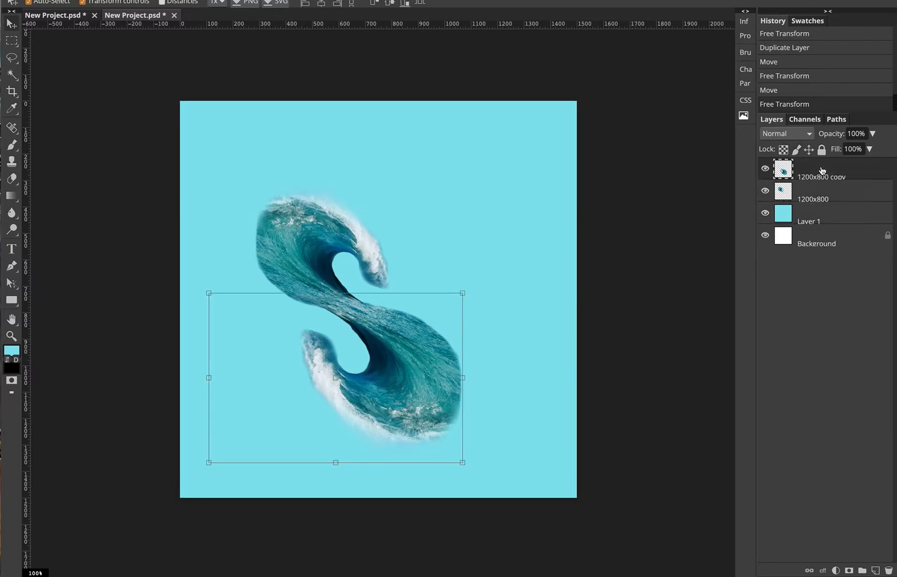
click(822, 193)
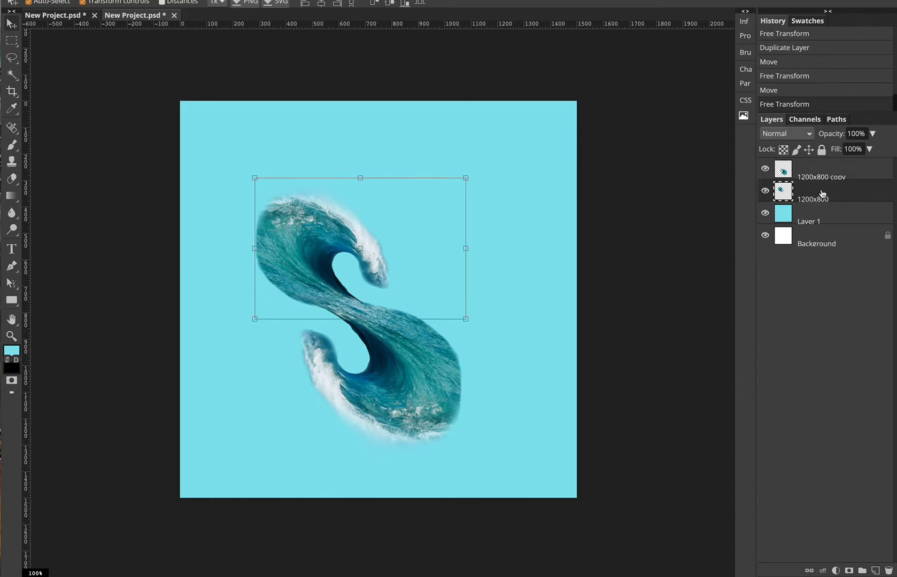
click(823, 169)
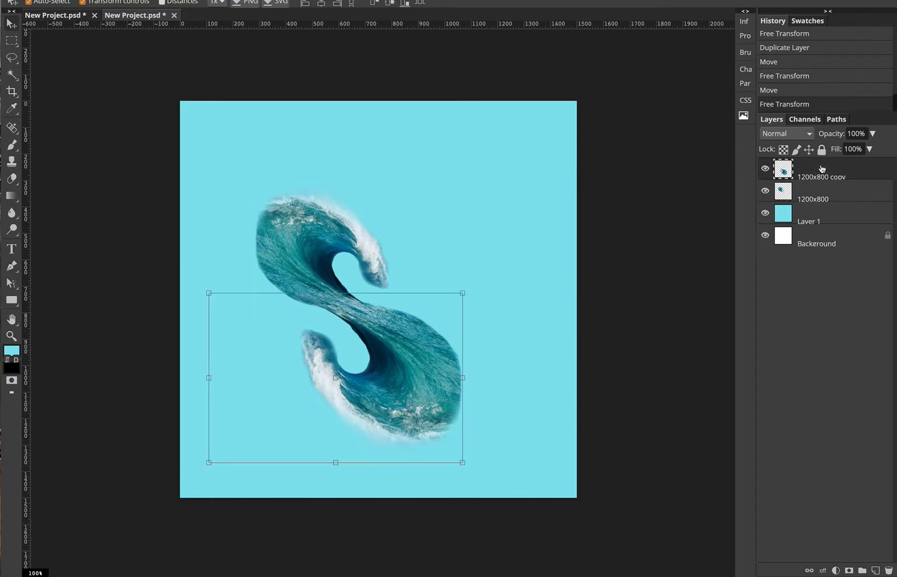
click(845, 197)
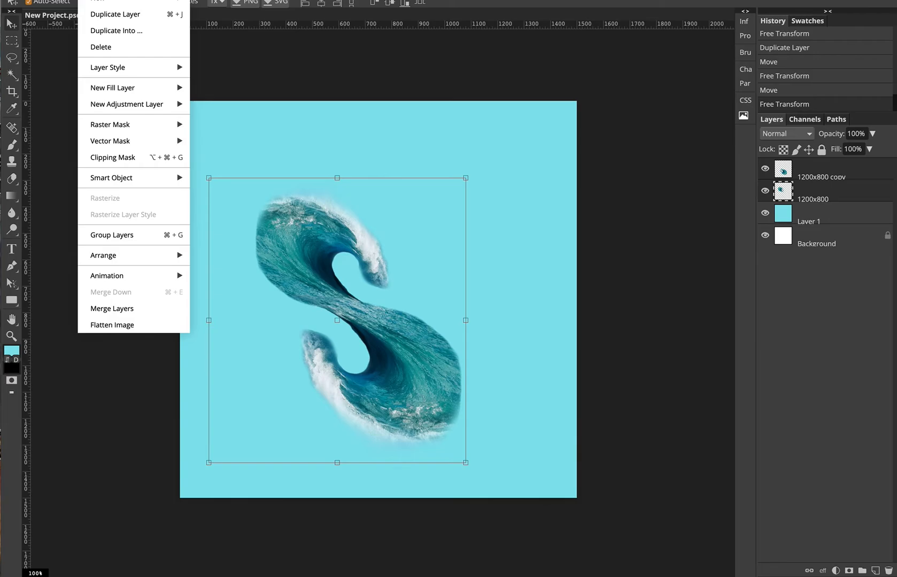
click(635, 77)
click(848, 175)
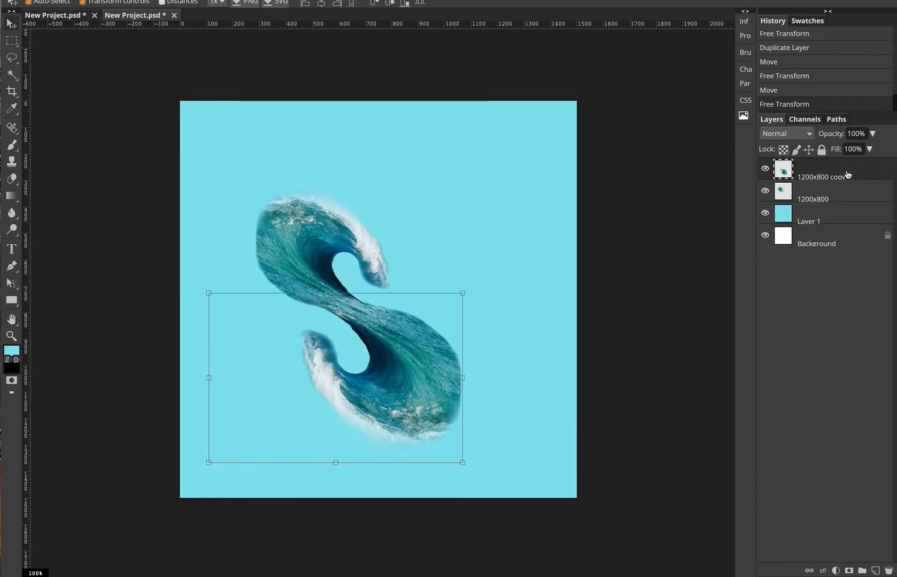
click(846, 194)
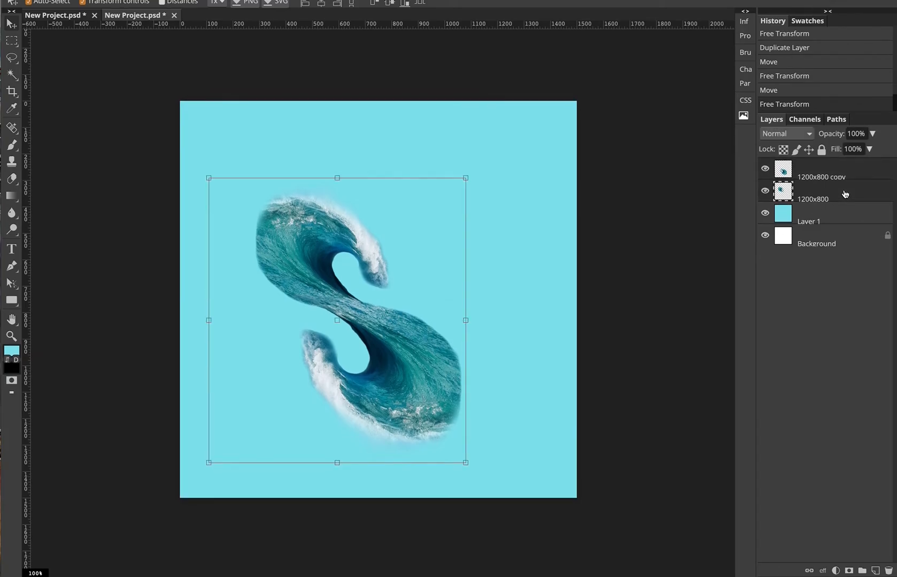
key(ctrl+e)
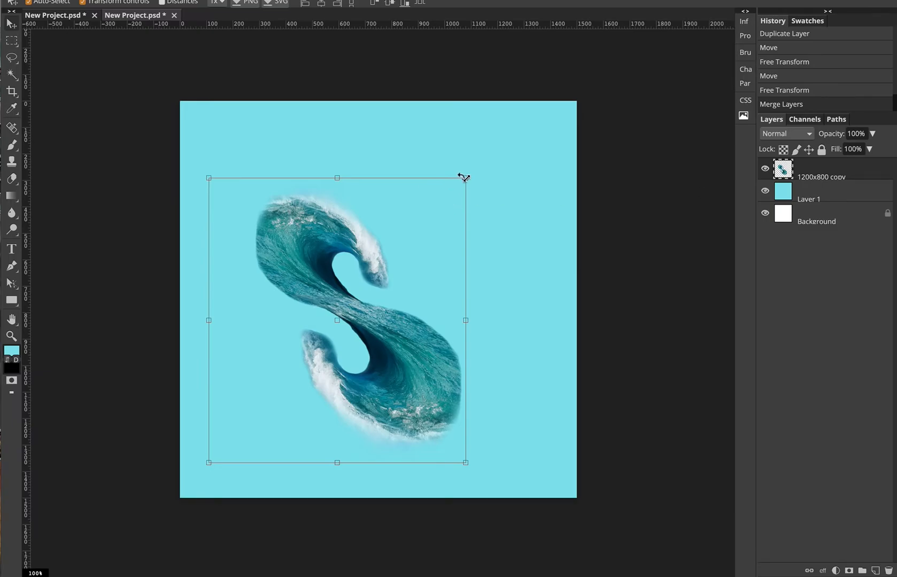
Step: Try scaling the merged S-shaped wave to 65.67%, rotating it 22.9° and moving it around, and undo the transform
drag(466, 179, 404, 246)
drag(337, 265, 406, 180)
drag(491, 157, 477, 240)
drag(420, 240, 417, 207)
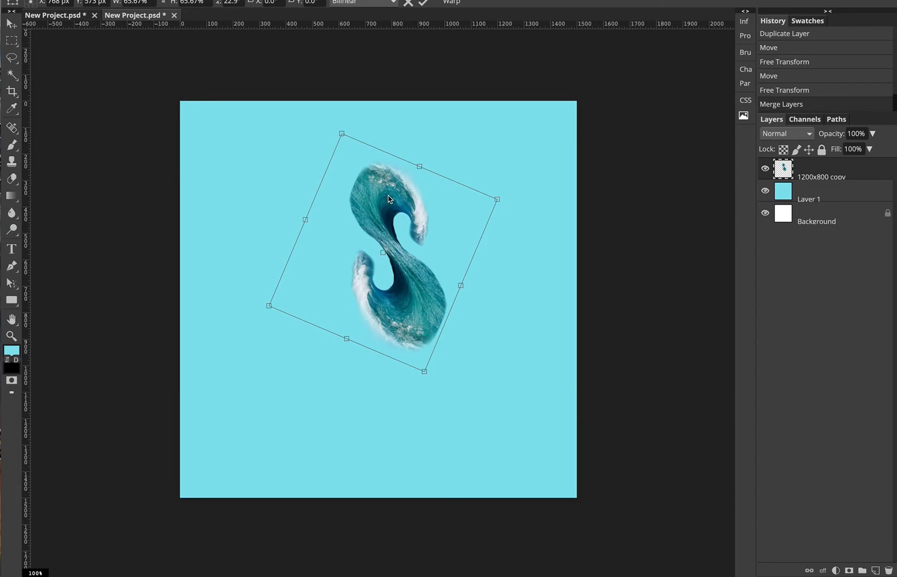
drag(396, 196, 71, 17)
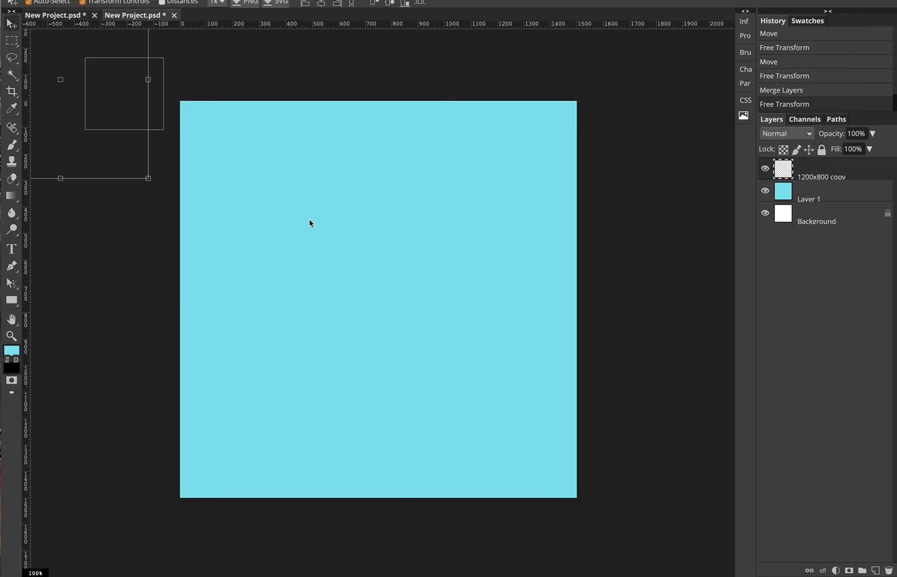
click(309, 220)
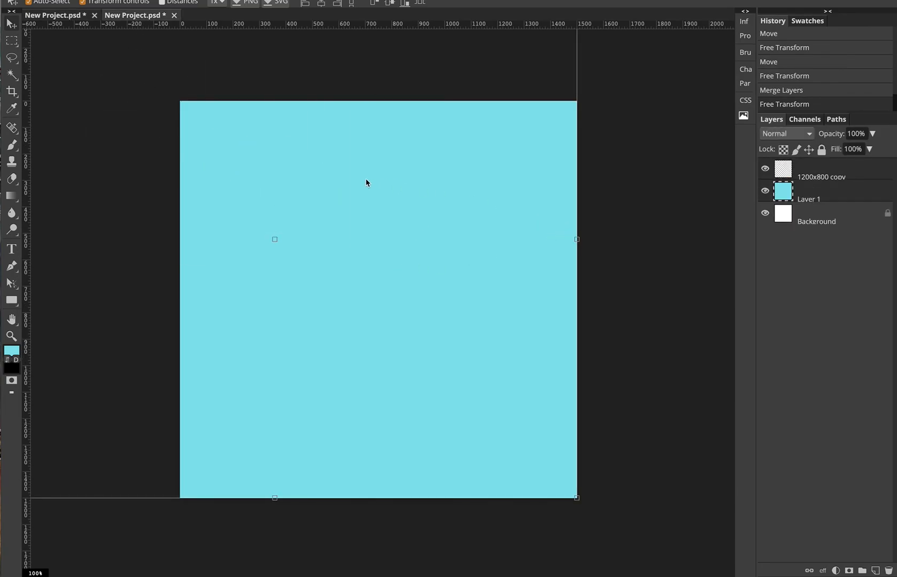
key(ctrl+z)
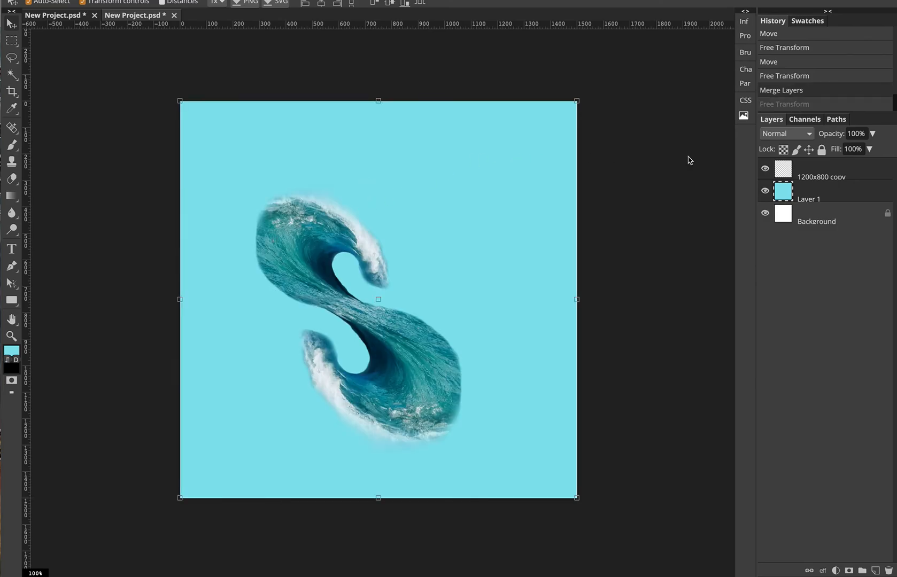
Step: Scale the merged S-shaped wave layer to 76.52%, rotate it 20° and move it up to the upper middle of the blue canvas
click(854, 170)
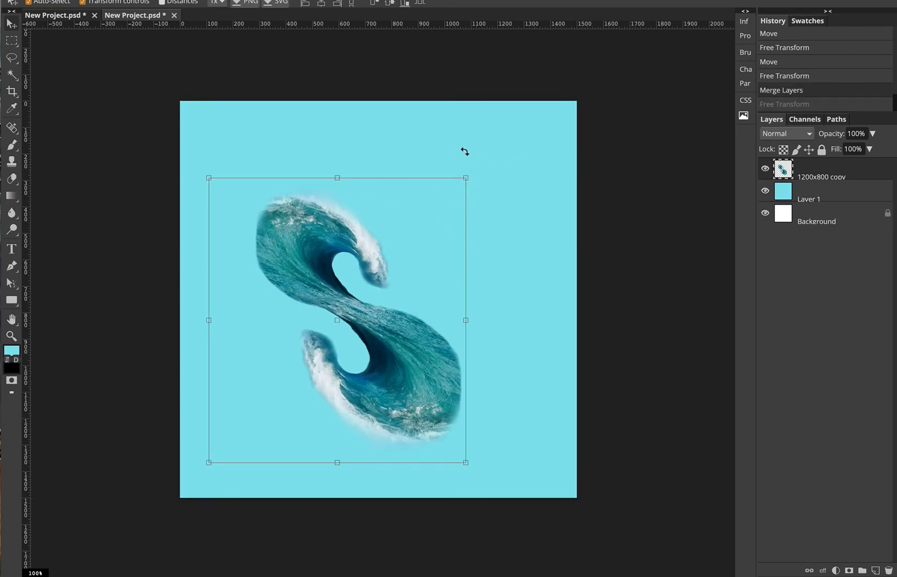
click(467, 180)
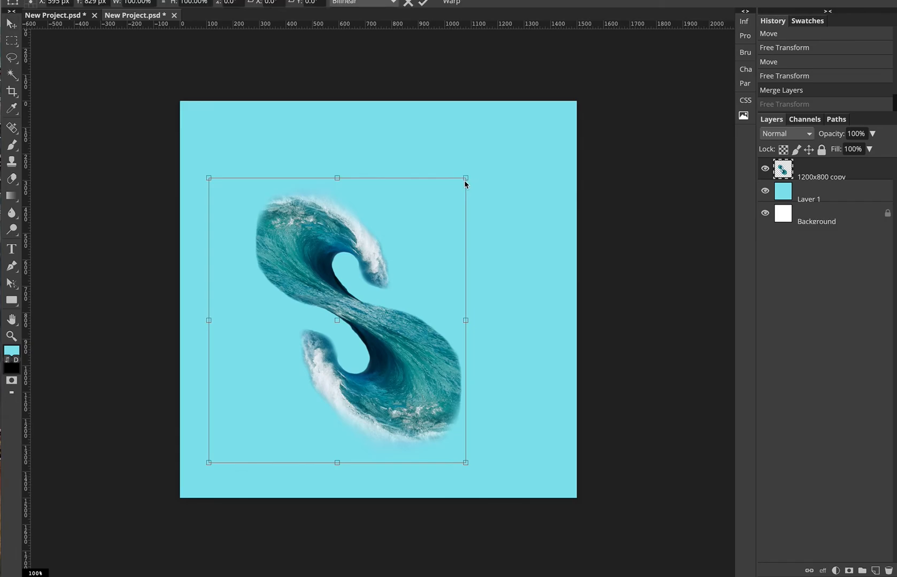
drag(465, 178, 435, 271)
drag(314, 289, 363, 204)
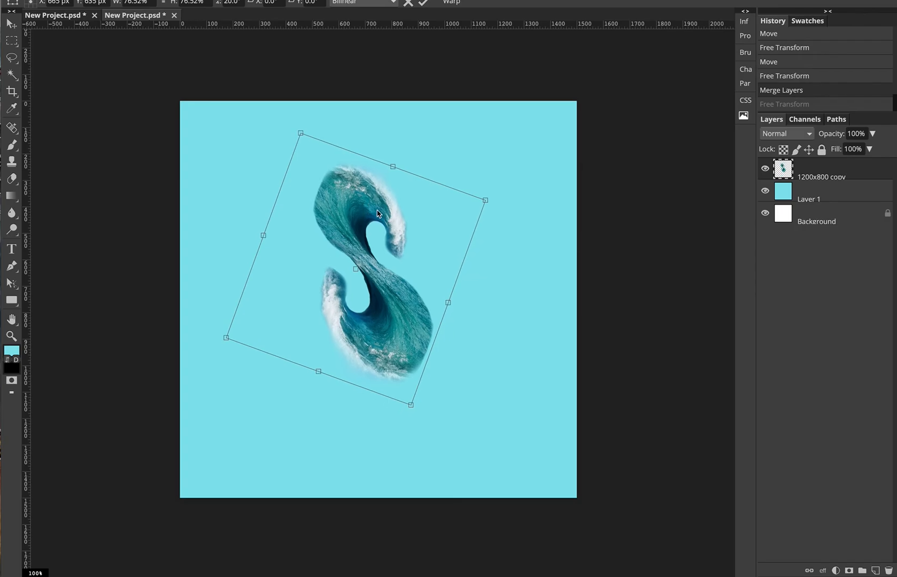
click(72, 16)
click(480, 302)
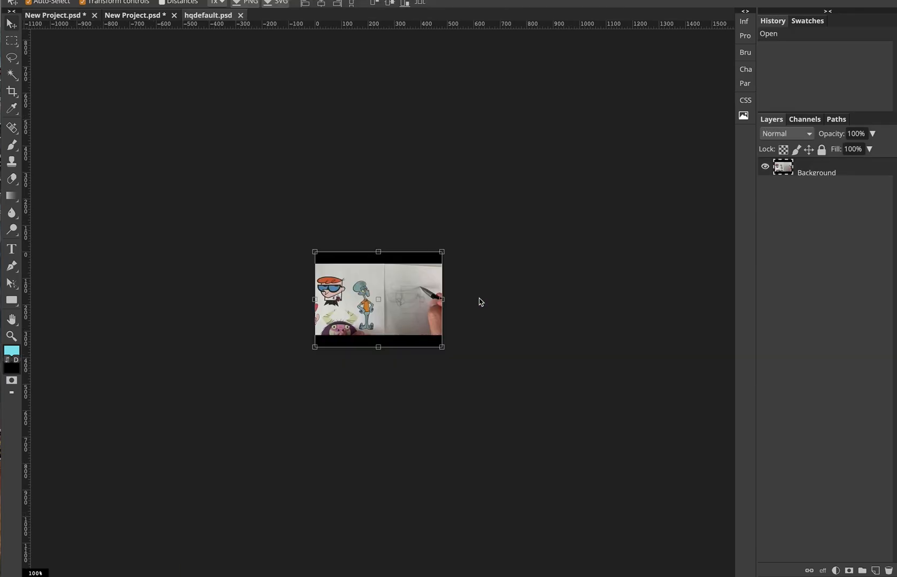
click(129, 18)
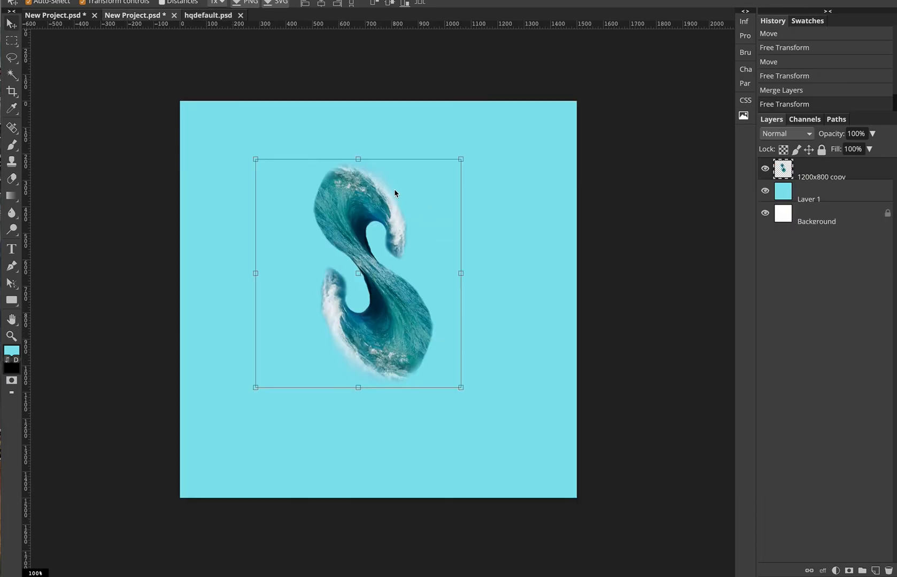
Step: Copy the S-shaped wave layer into the purple-and-gold logo banner project and move the copy above the Background layer
drag(289, 175, 343, 253)
drag(162, 179, 356, 204)
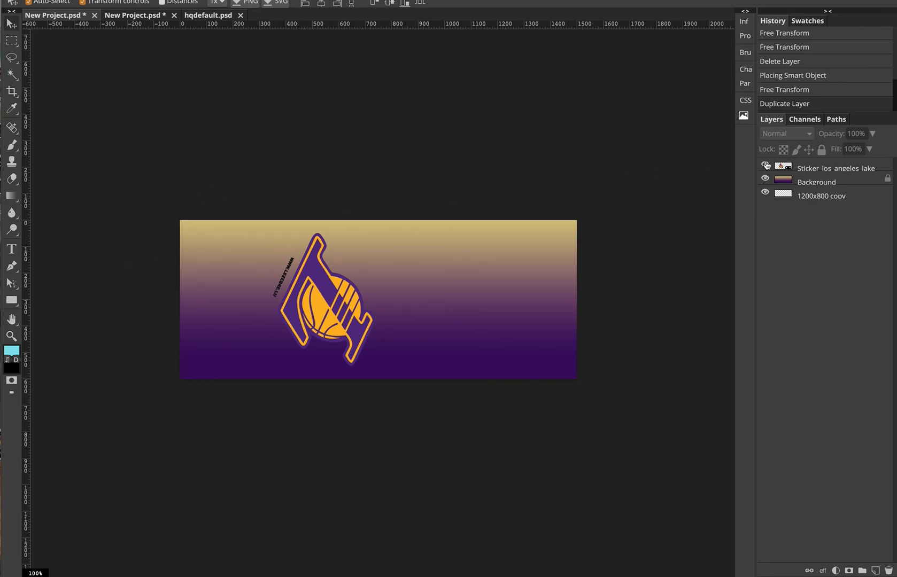
click(144, 16)
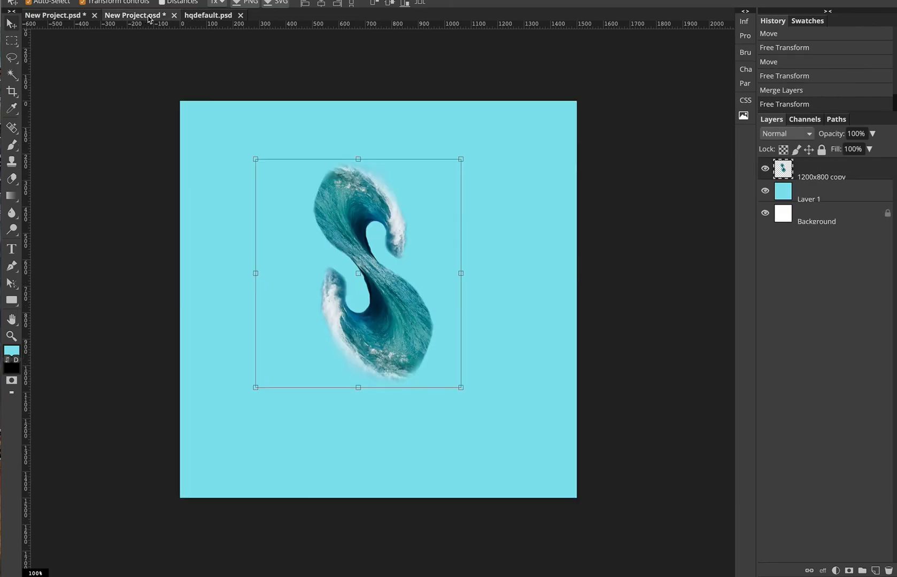
drag(291, 166, 472, 217)
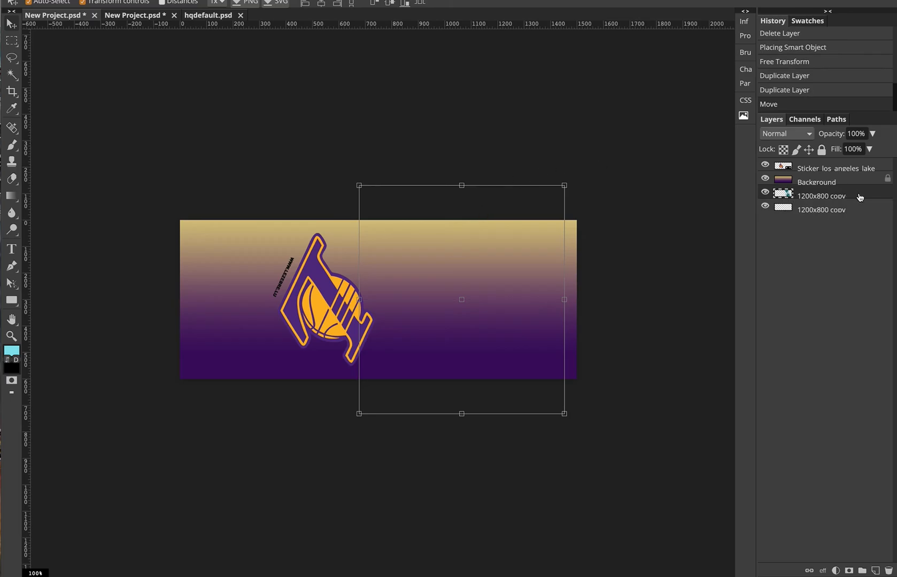
drag(859, 197, 856, 177)
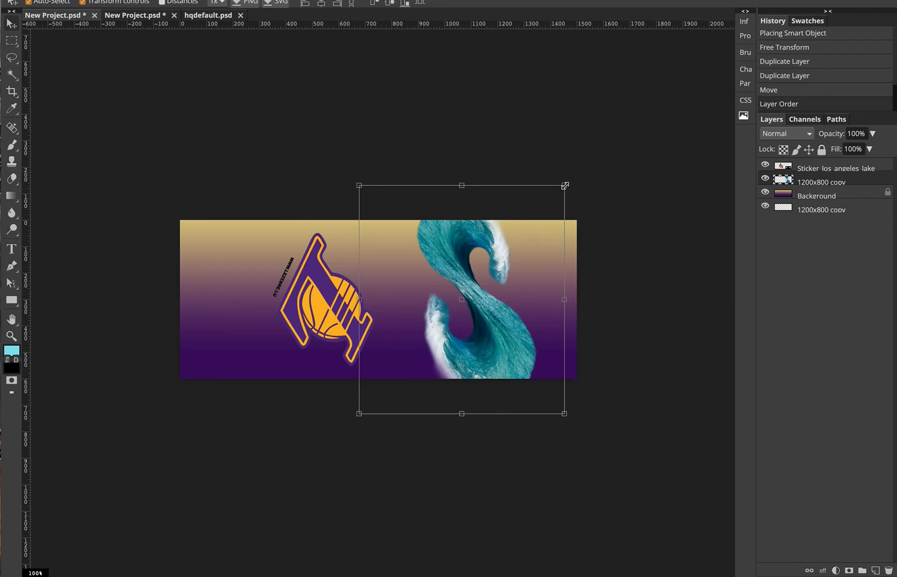
Step: Scale the S-shaped wave to 60.44% and position it just to the right of the basketball logo on the banner
drag(564, 185, 433, 246)
drag(476, 225, 472, 229)
drag(417, 256, 415, 247)
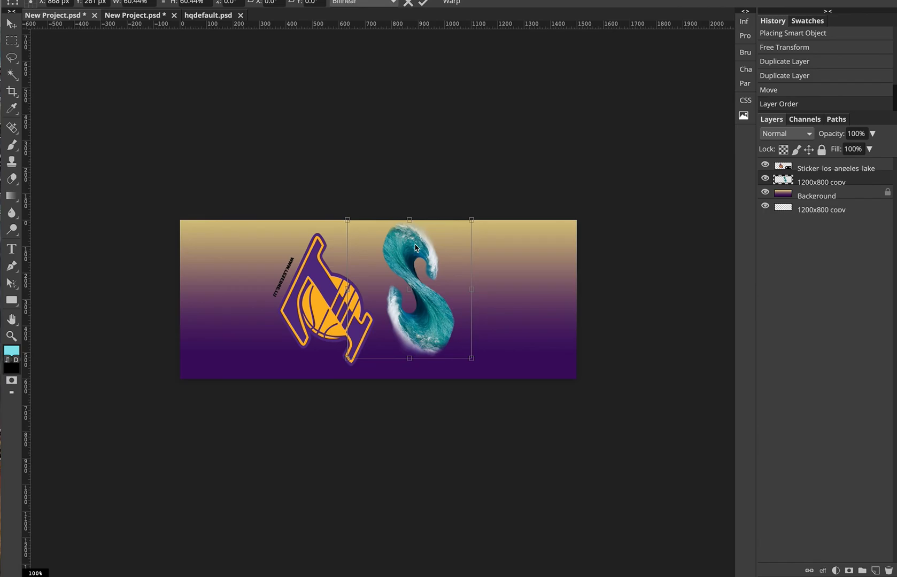
drag(412, 257, 411, 258)
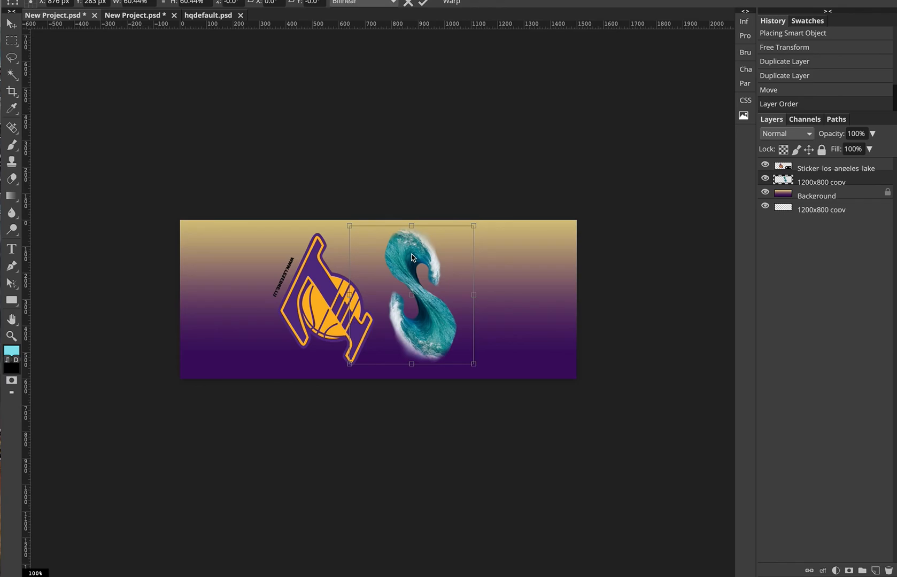